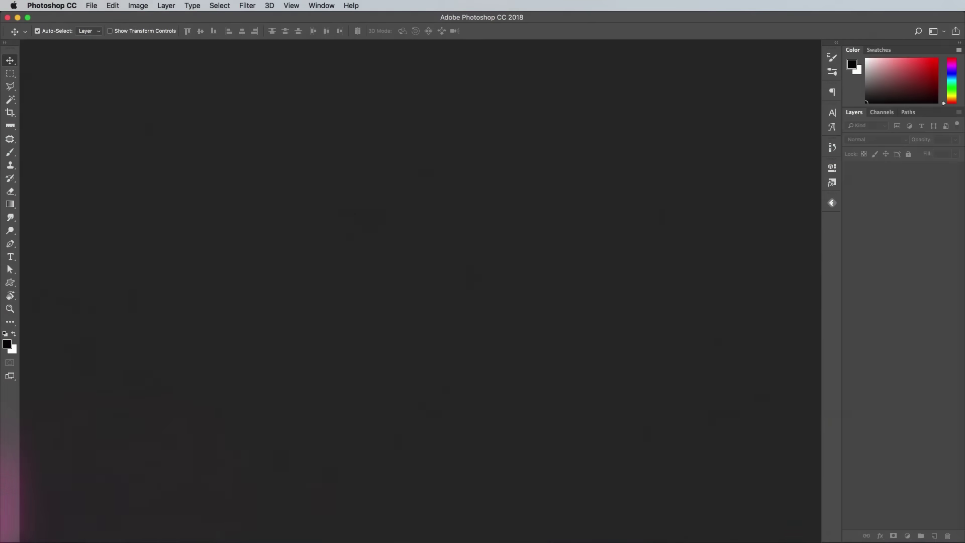
Step: Create a new 3000 × 1700 px Untitled-1 document and fill its Background layer with black
key("super+n")
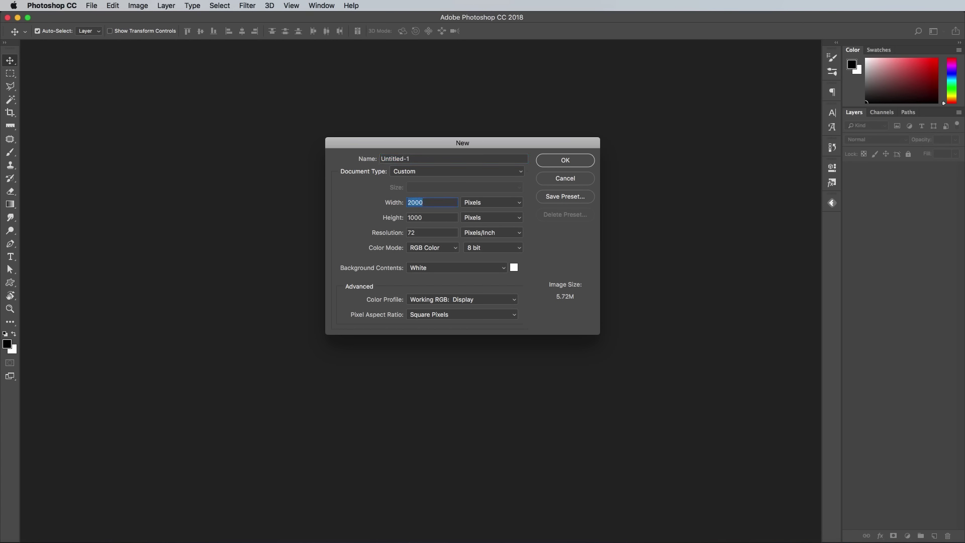
type("3000")
key("Tab")
type("1")
key("Return")
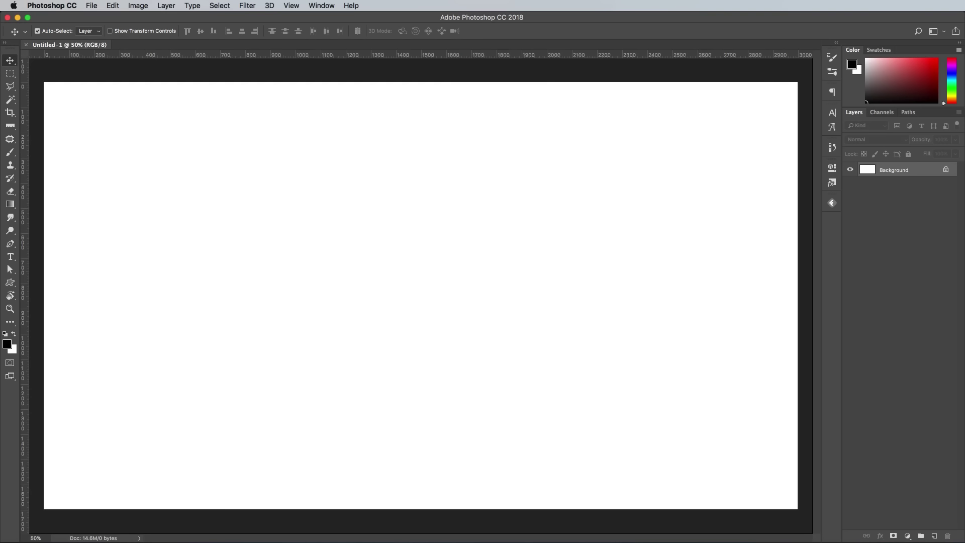
key("alt+BackSpace")
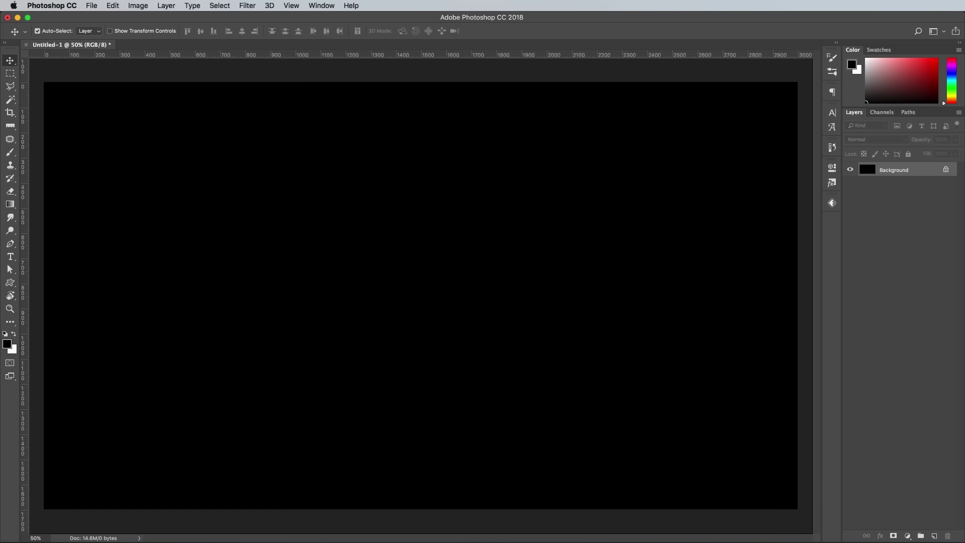
Step: Type the word 'Hot' on the black canvas with the Type tool
left_click(10, 256)
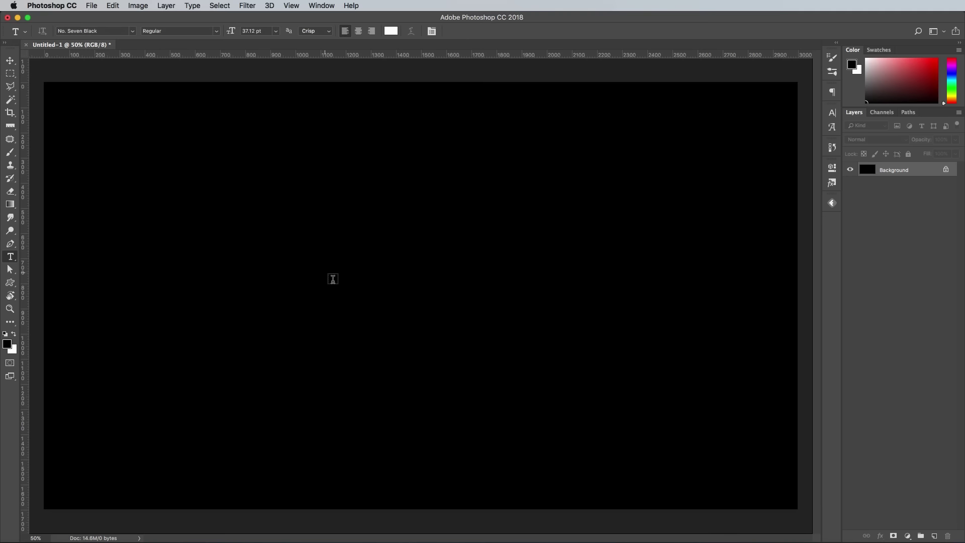
left_click(338, 282)
type("H")
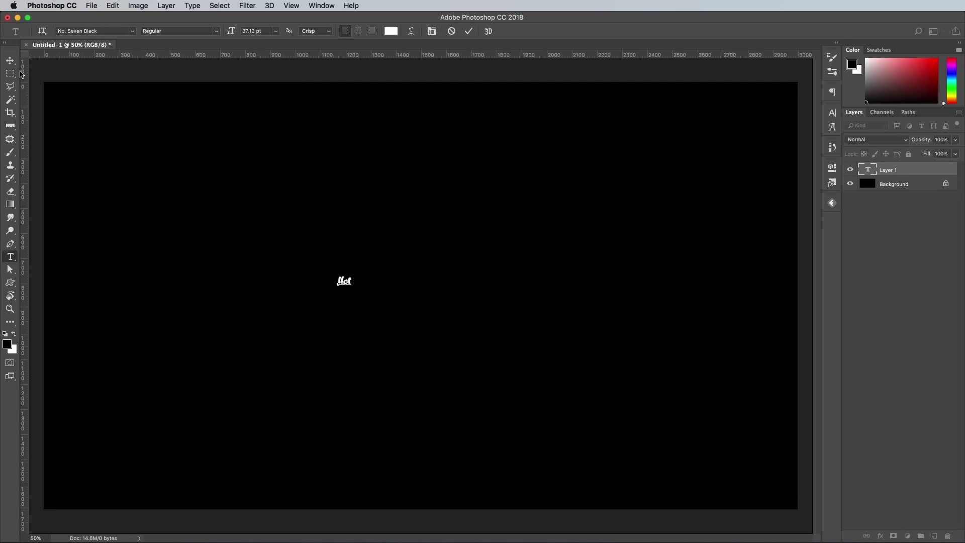
type("ot")
left_click(10, 60)
Step: Scale the Hot text up to roughly three times its size with Free Transform
key("super+t")
left_click_drag(356, 276, 598, 168)
left_click_drag(439, 185, 482, 272)
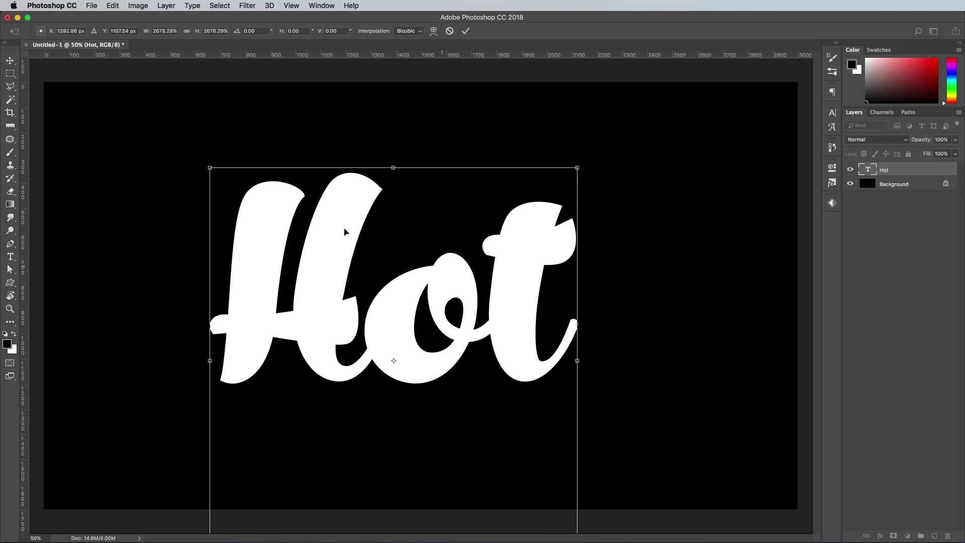
left_click_drag(210, 167, 175, 144)
key("Return")
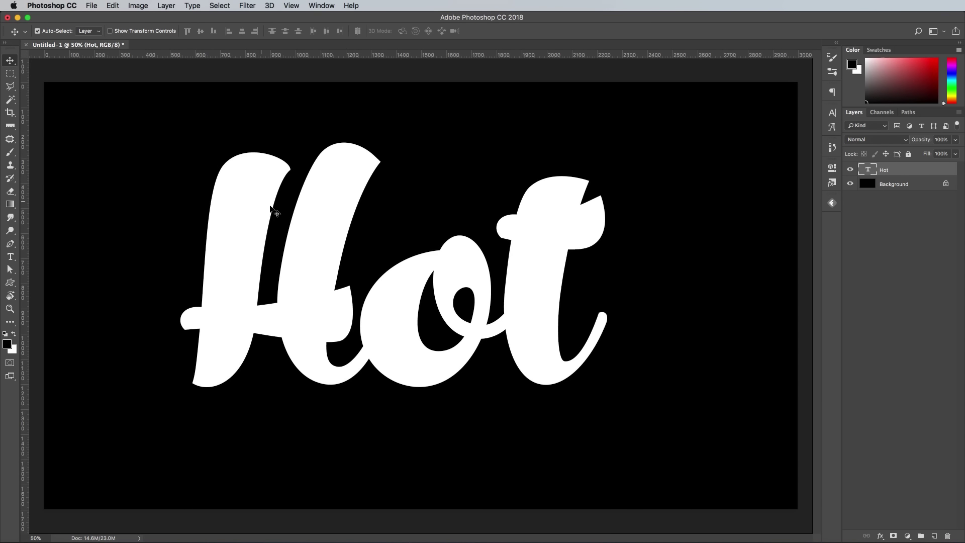
Step: Replace the H and the t of Hot with swash alternates from the Glyphs list
key("t")
left_click_drag(323, 260, 211, 259)
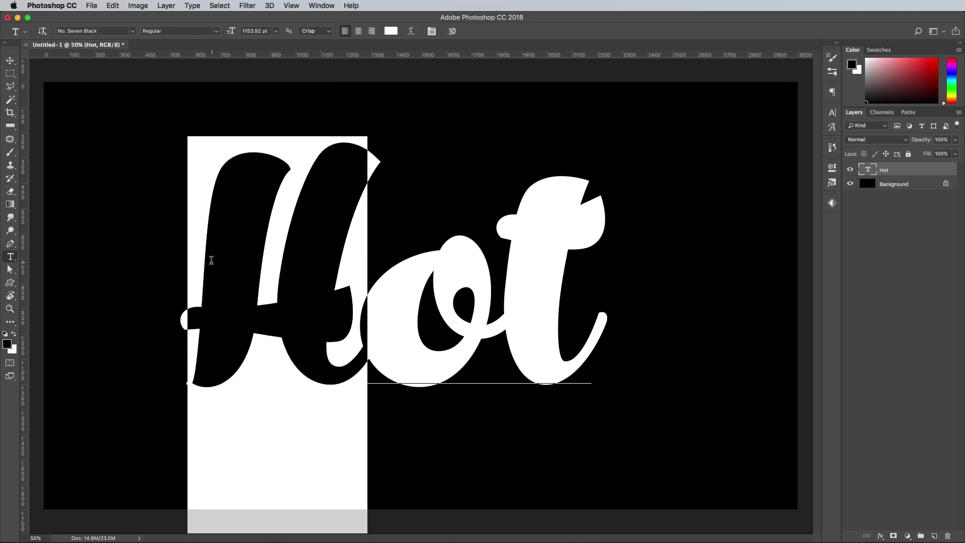
left_click(832, 127)
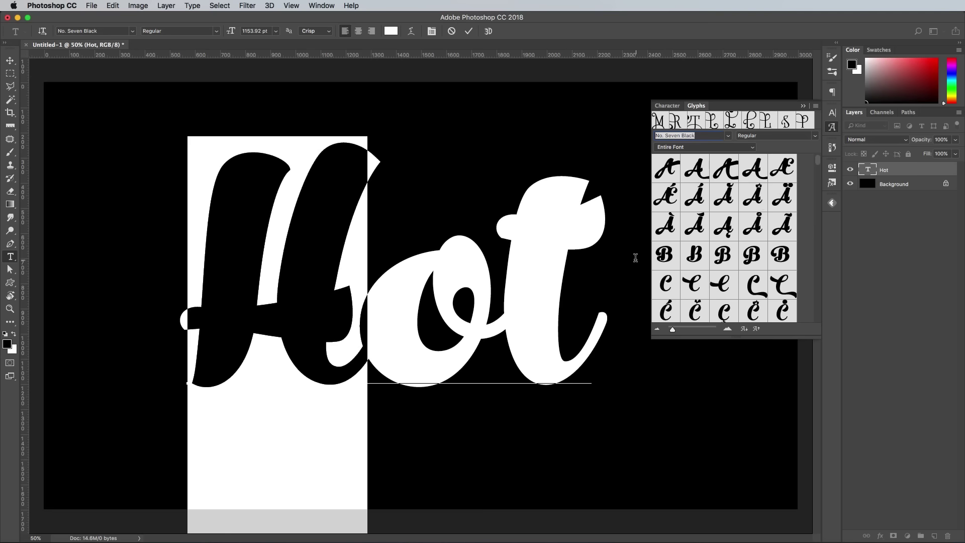
scroll(728, 302, "down", 3)
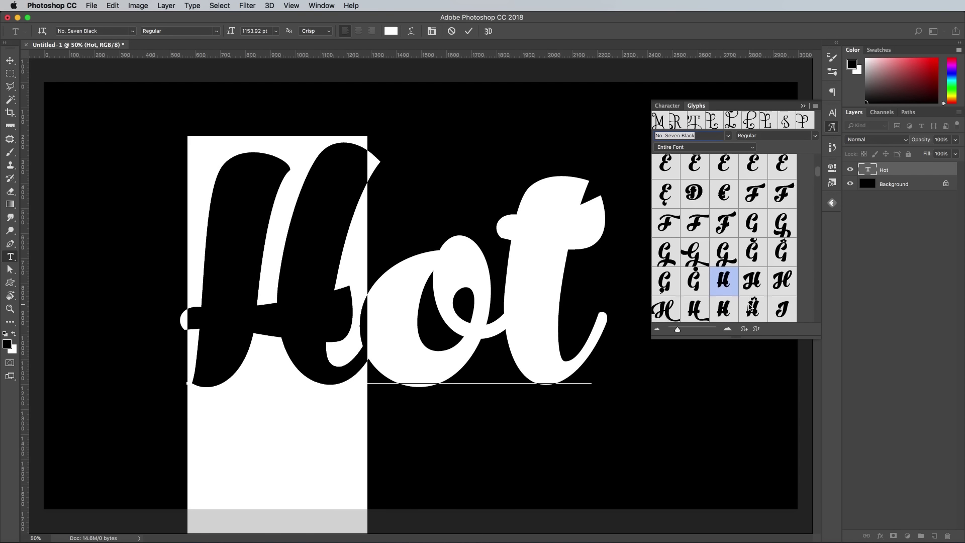
double_click(666, 278)
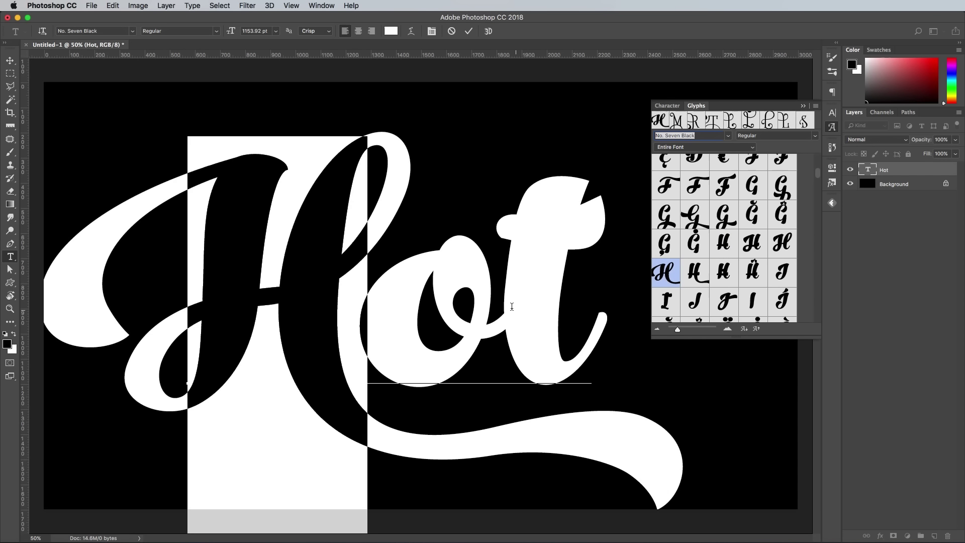
left_click_drag(512, 307, 563, 301)
scroll(699, 280, "down", 2)
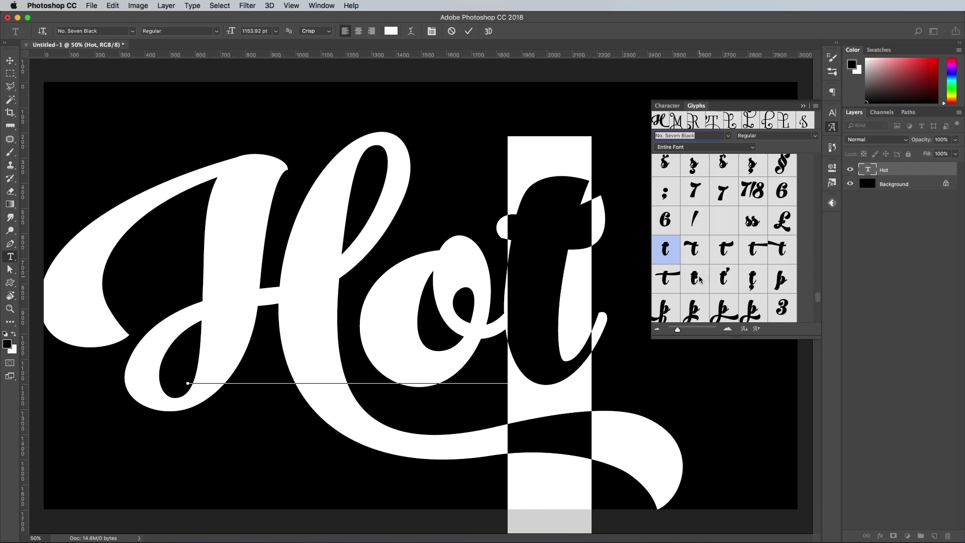
double_click(733, 252)
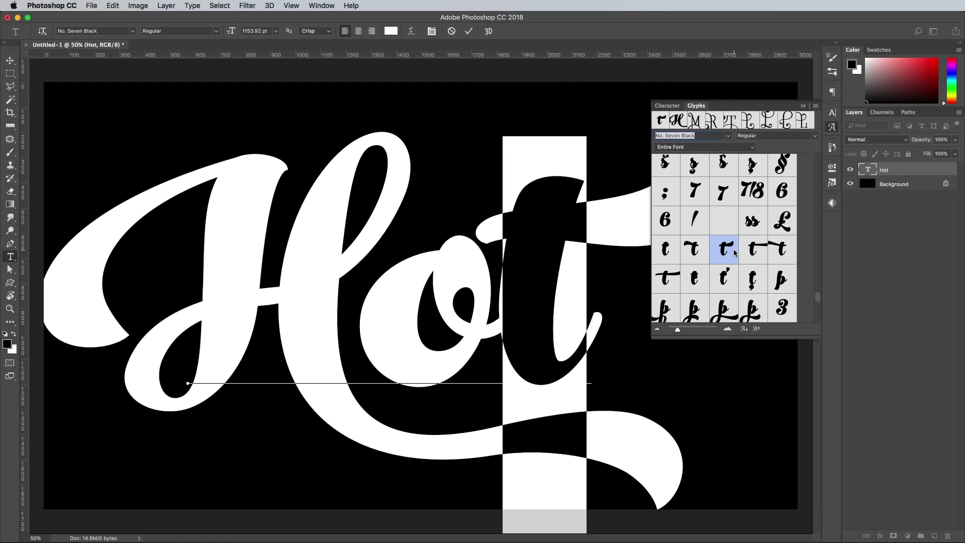
left_click(832, 127)
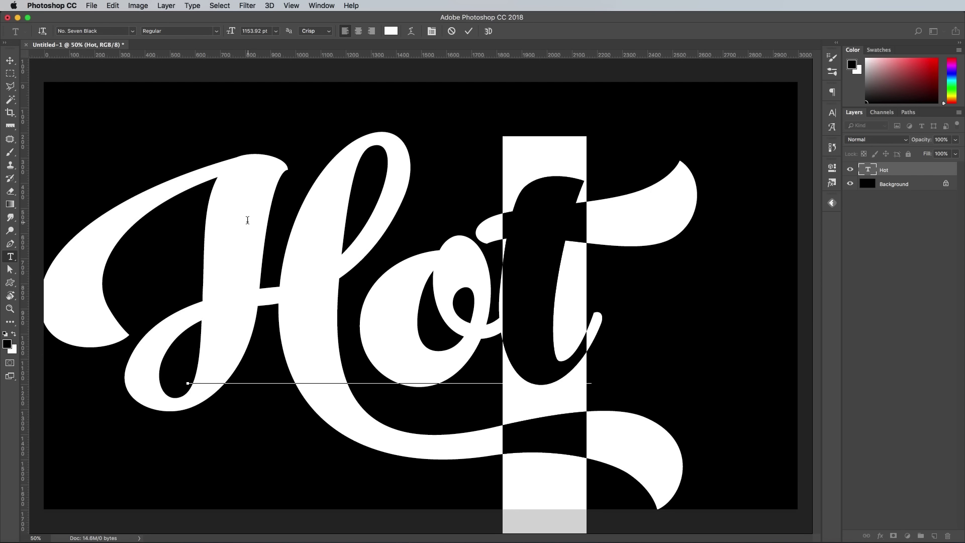
left_click(9, 61)
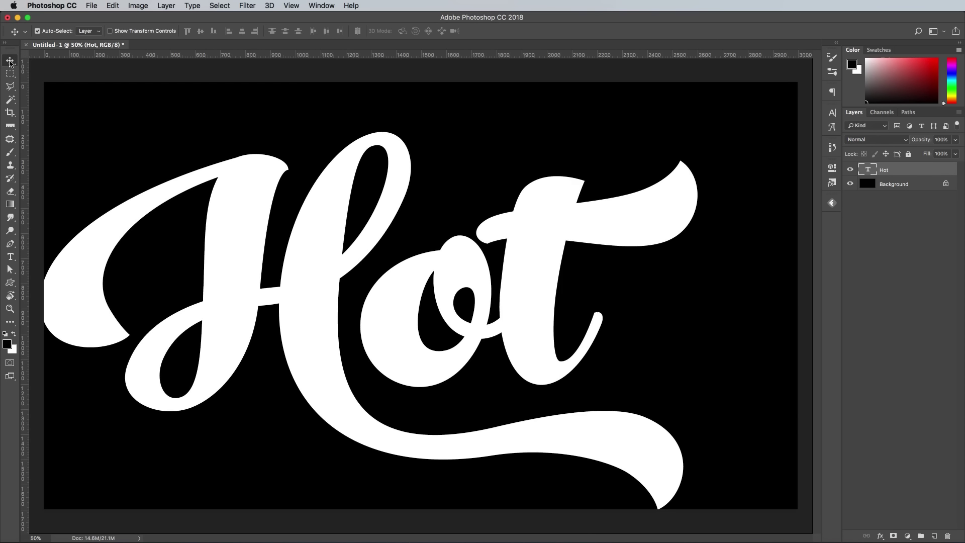
Step: Shrink Hot to about 90% and nudge it into a centred position
key("ctrl+t")
left_click_drag(41, 133, 86, 138)
left_click_drag(299, 217, 314, 199)
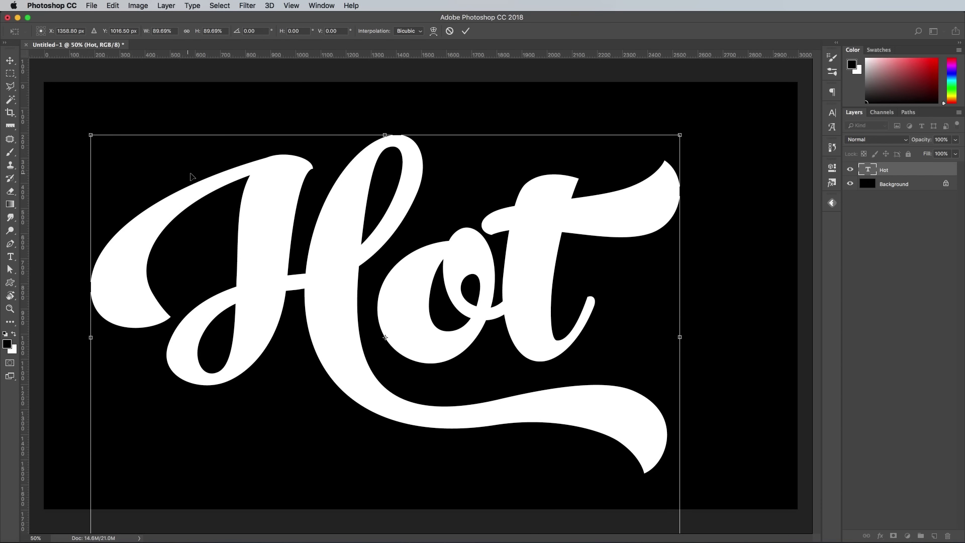
left_click_drag(194, 176, 225, 176)
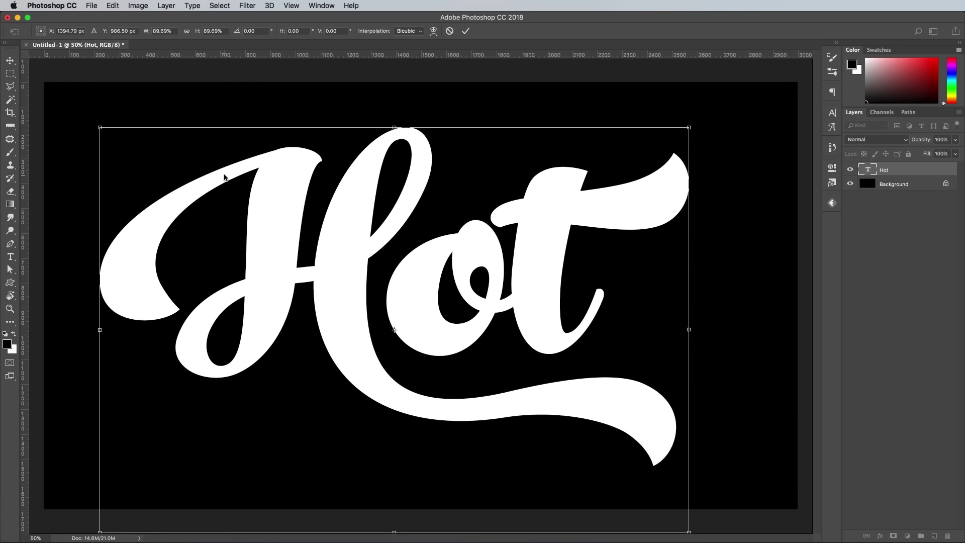
key("Return")
key("shift+Down")
key("shift+Right")
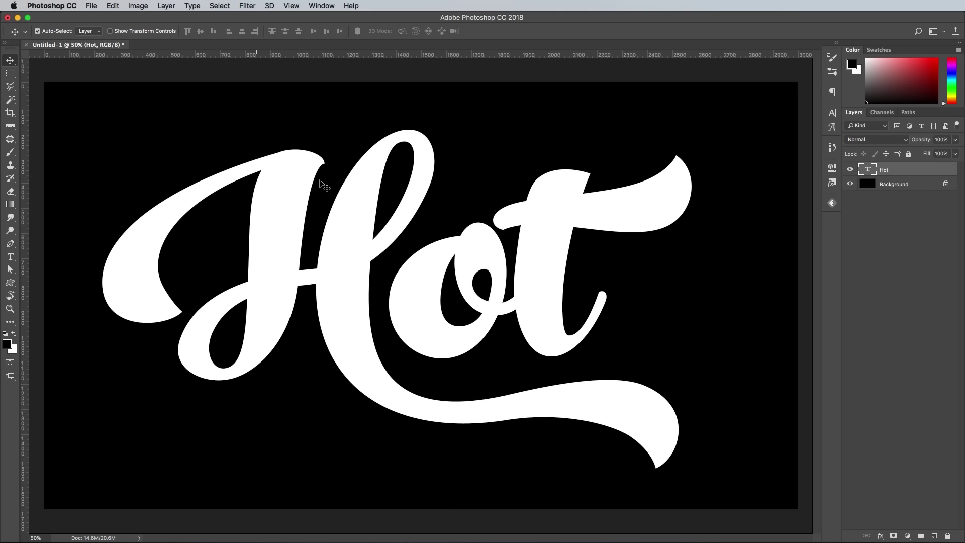
Step: Convert the Hot layer to a smart object and apply a 20-pixel Median smart filter
right_click(916, 171)
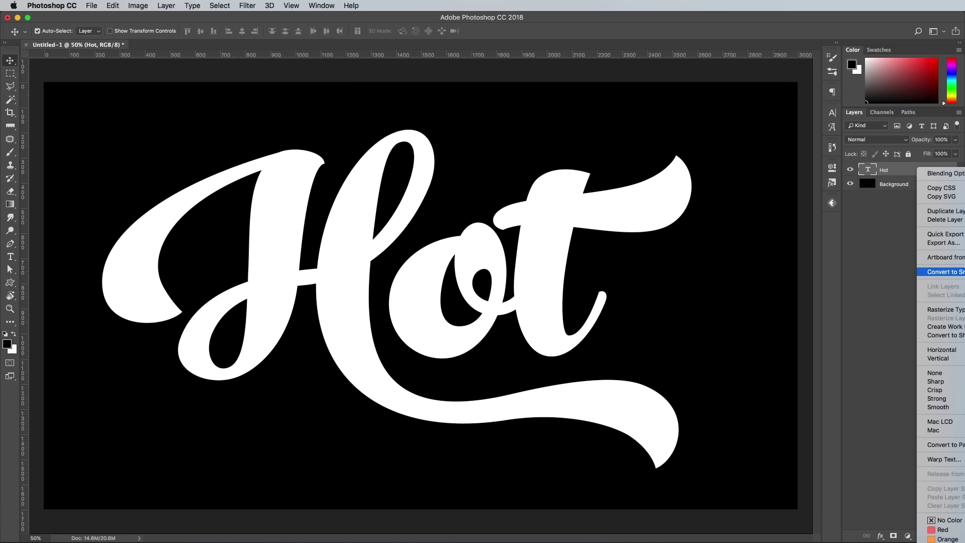
left_click(944, 272)
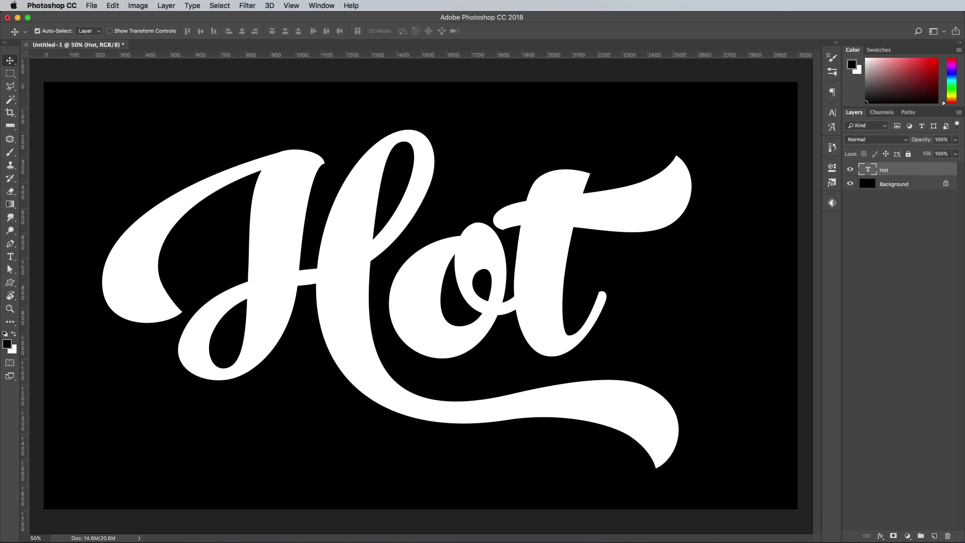
left_click(252, 6)
mouse_move(298, 154)
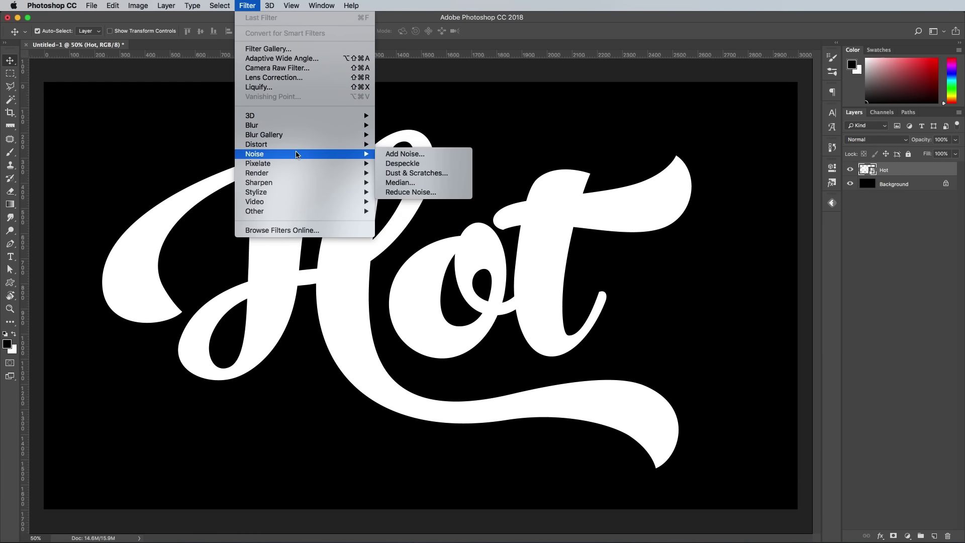
left_click(394, 183)
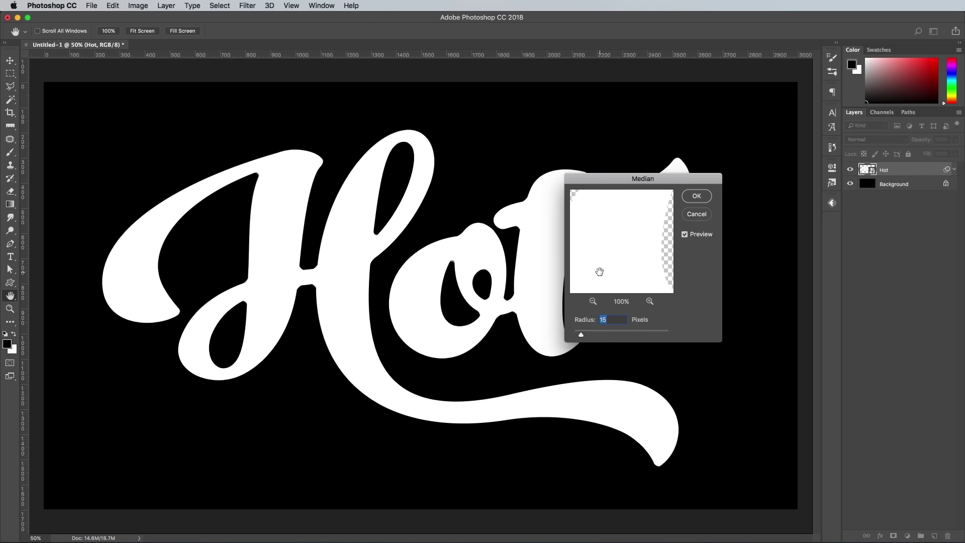
left_click_drag(600, 181, 700, 254)
key("Down")
key("Down")
key("Down")
key("Down")
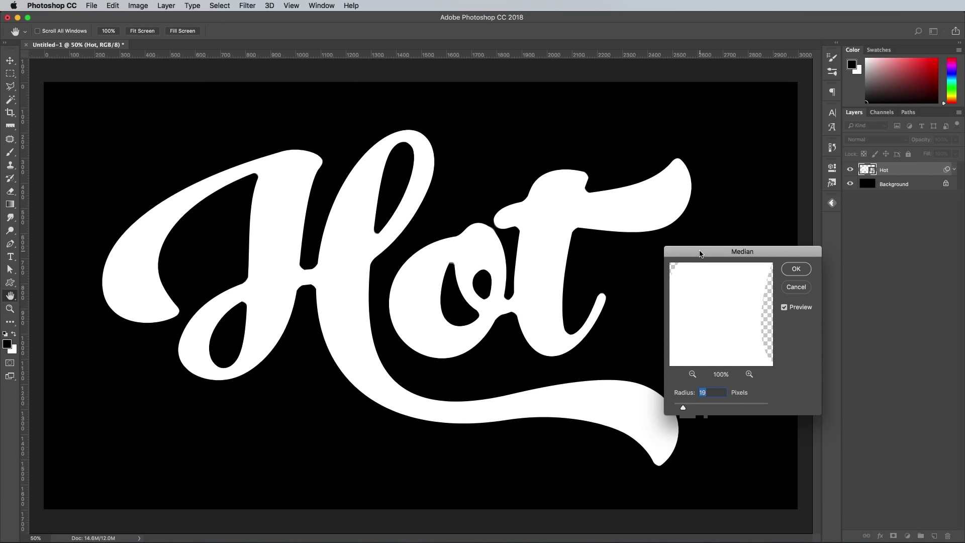
key("Up")
key("Up")
left_click(799, 270)
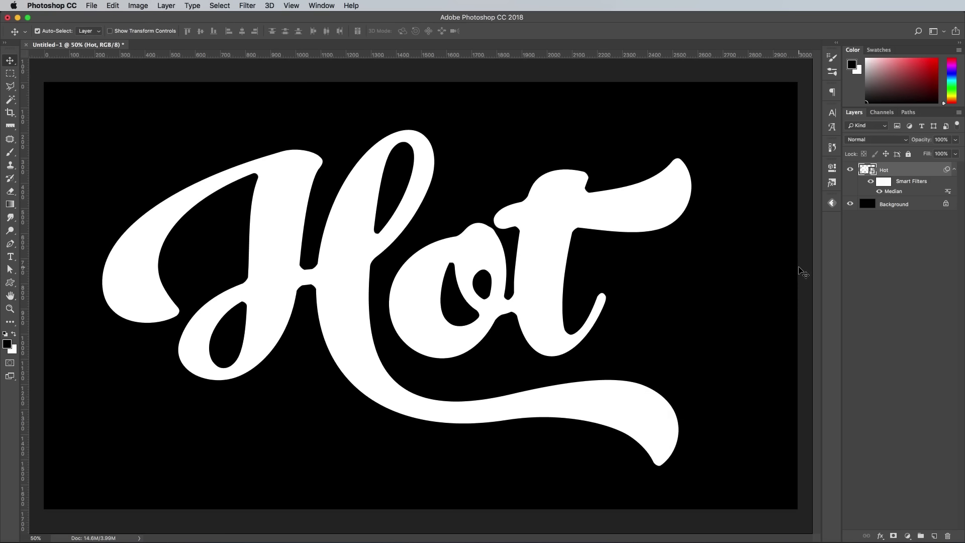
Step: In Liquify, set the warp brush to 125 and pull a drip from the t's crossbar
left_click(255, 5)
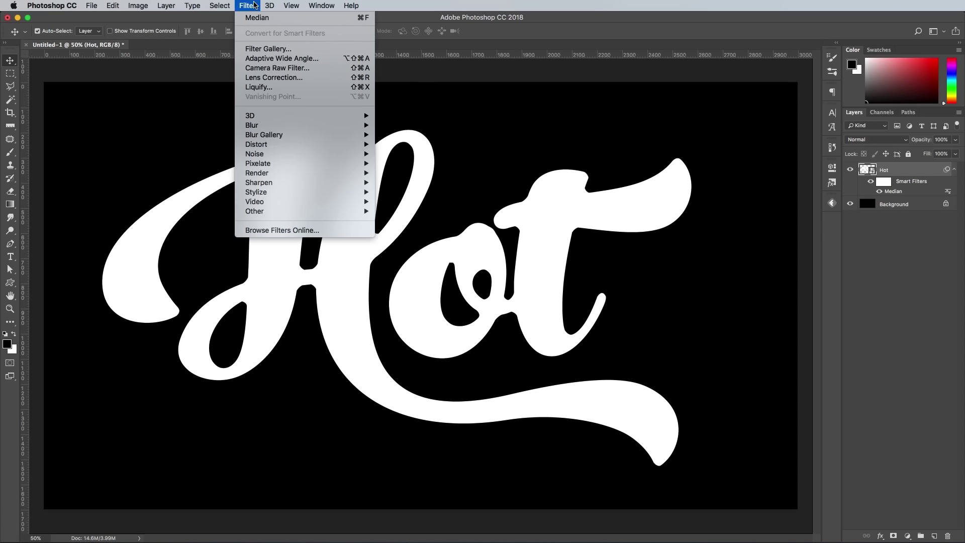
left_click(266, 87)
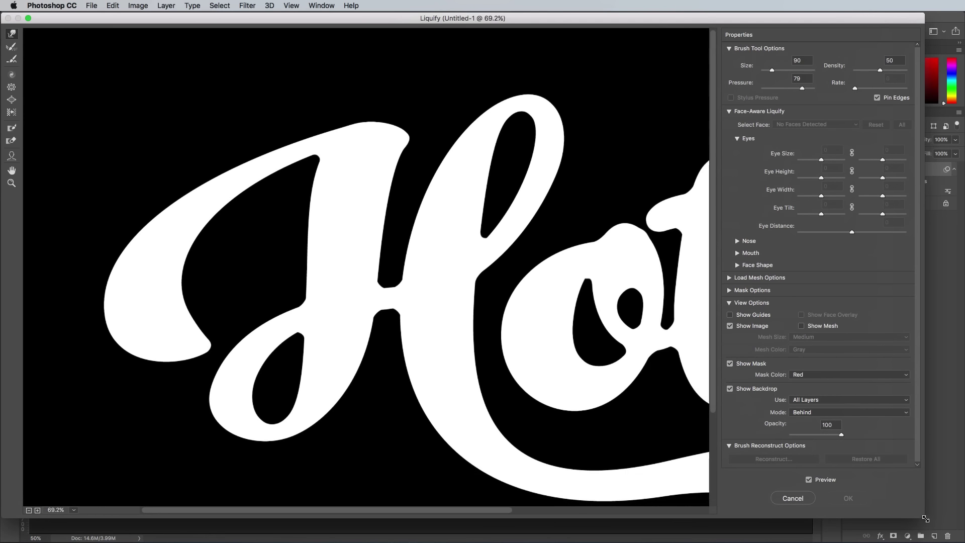
mouse_move(148, 324)
left_mouse_down()
mouse_move(174, 238)
mouse_move(312, 150)
left_mouse_up()
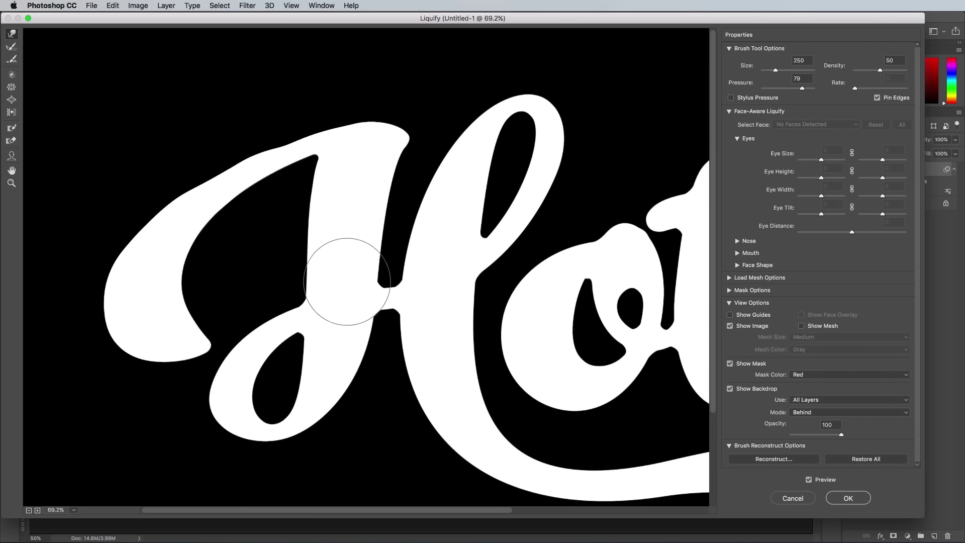
scroll(367, 291, "down", 5)
scroll(367, 290, "right", 4)
scroll(586, 422, "right", 2)
key("[")
left_click_drag(533, 151, 507, 236)
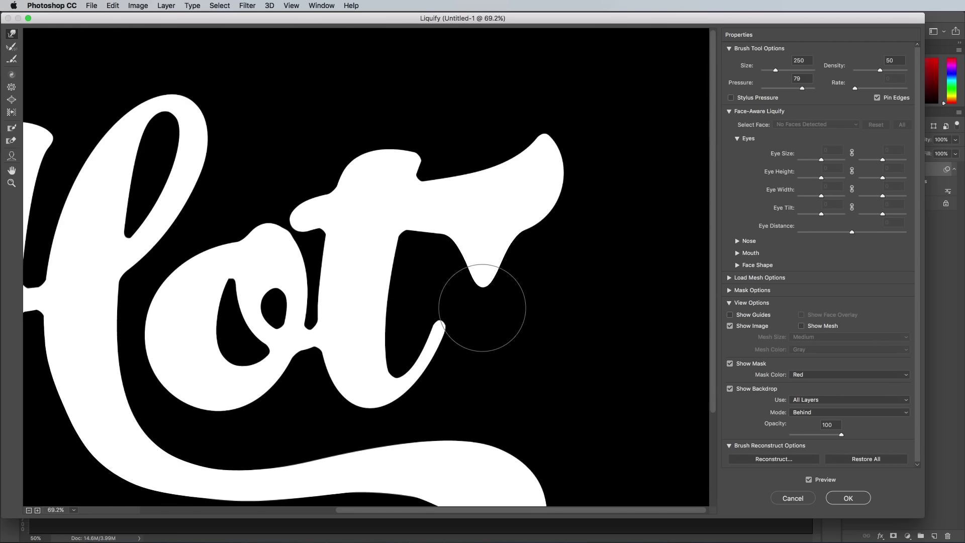
Step: Pull drips down from the H's bottom and the t's tail, then apply Liquify
scroll(502, 319, "left", 3)
scroll(538, 265, "up", 2)
scroll(491, 312, "left", 4)
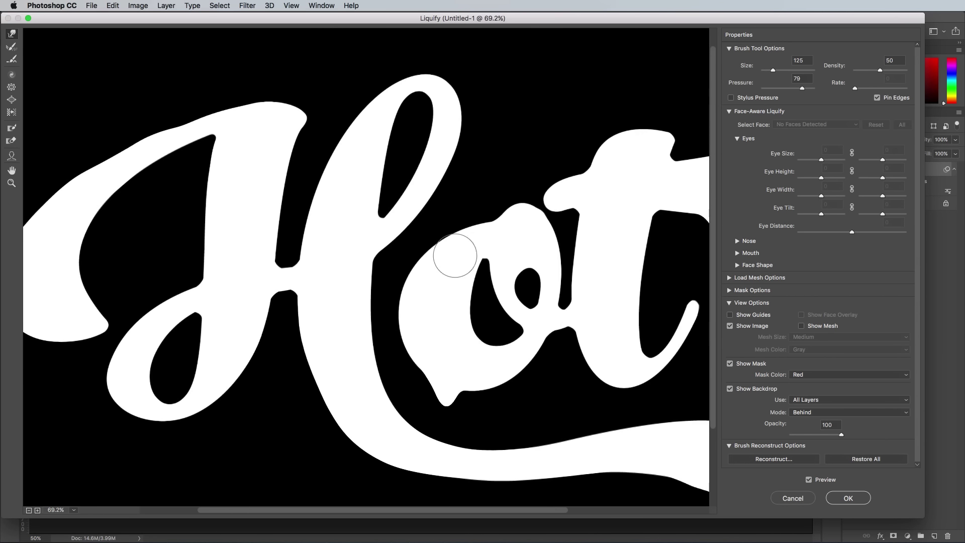
scroll(135, 417, "down", 2)
left_click_drag(113, 236, 111, 327)
scroll(377, 319, "right", 4)
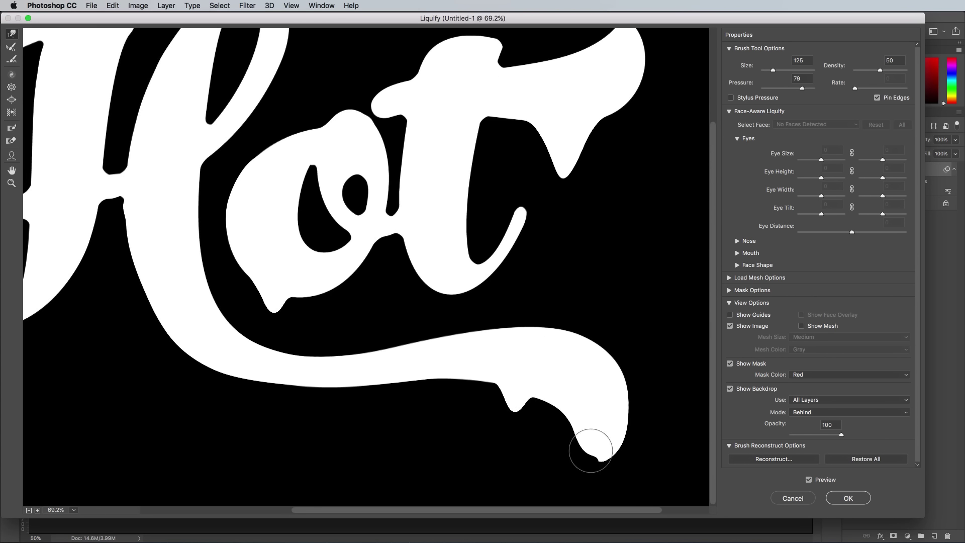
left_click_drag(592, 446, 538, 394)
scroll(538, 394, "left", 1)
key("super+0")
key("Return")
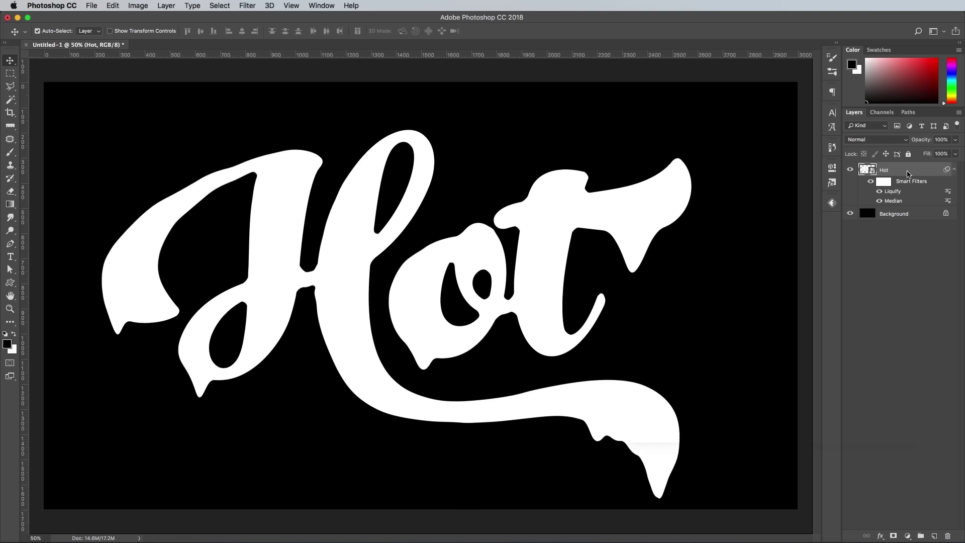
Step: Give the Hot layer a Gradient Overlay using the red-to-yellow SG Duotone 21 gradient
double_click(907, 174)
left_click(564, 336)
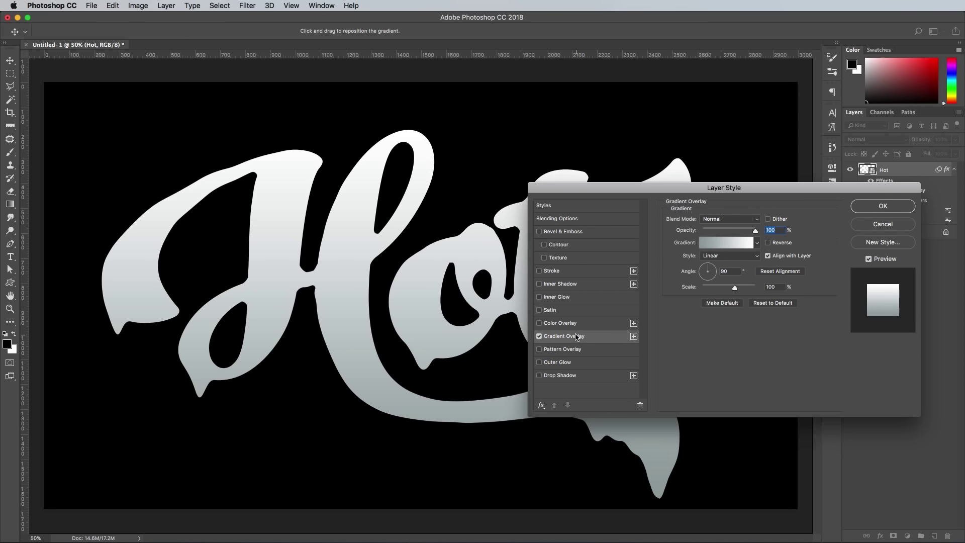
left_click(716, 245)
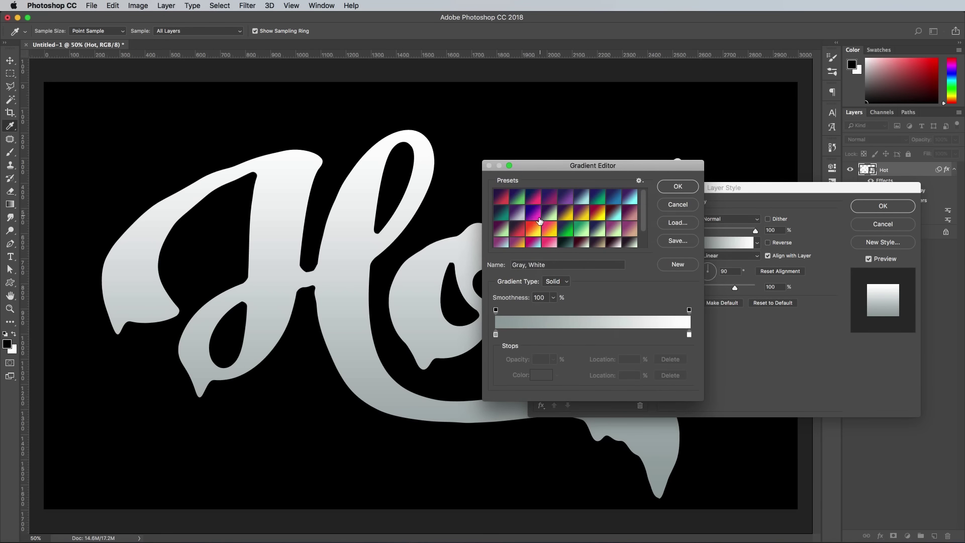
left_click(535, 229)
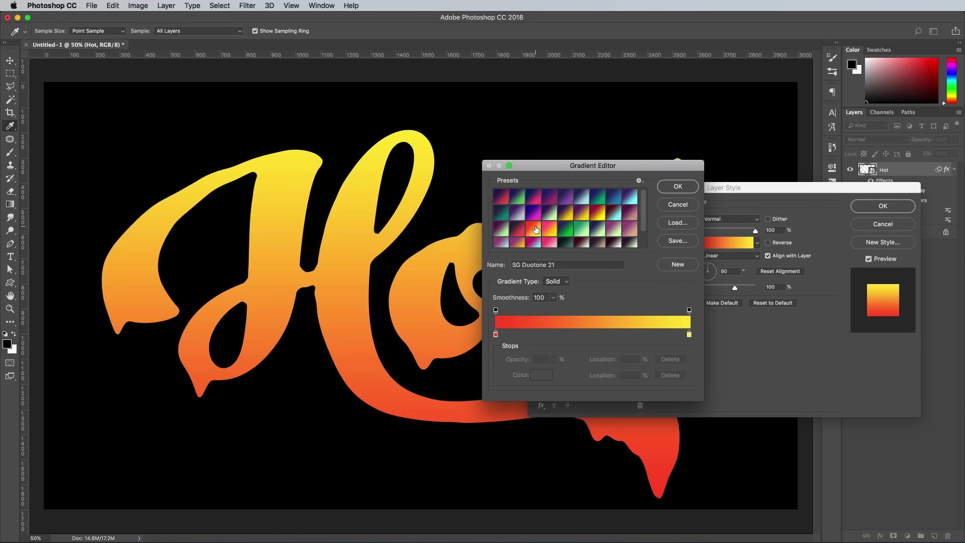
left_click(677, 187)
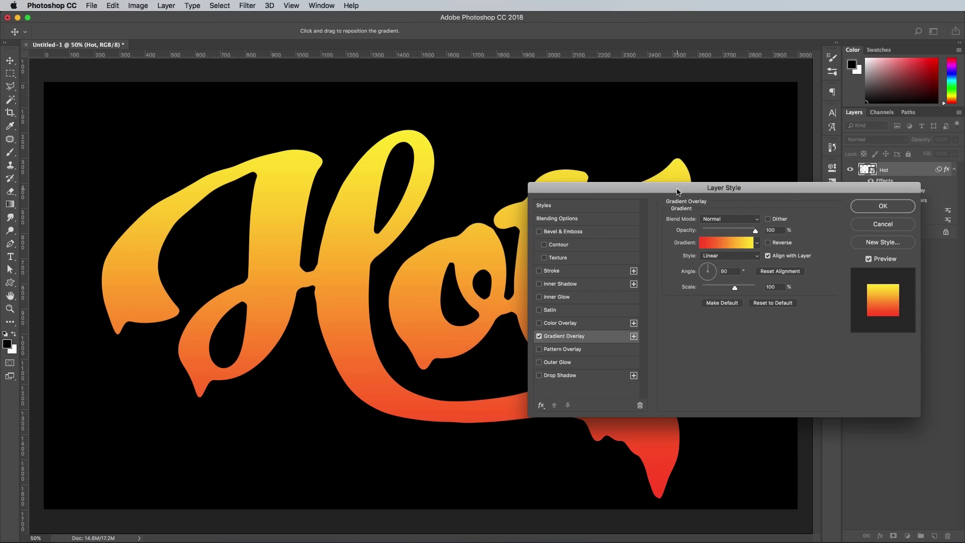
Step: Add a black Multiply Inner Glow with 60 px size and 30% opacity
left_click(566, 297)
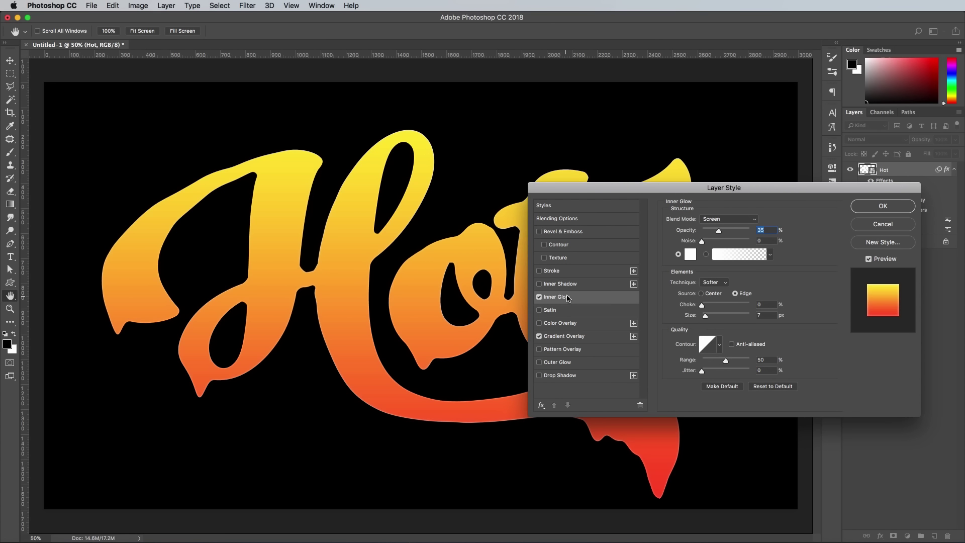
left_click(732, 222)
left_click(732, 182)
left_click(689, 254)
left_click(598, 397)
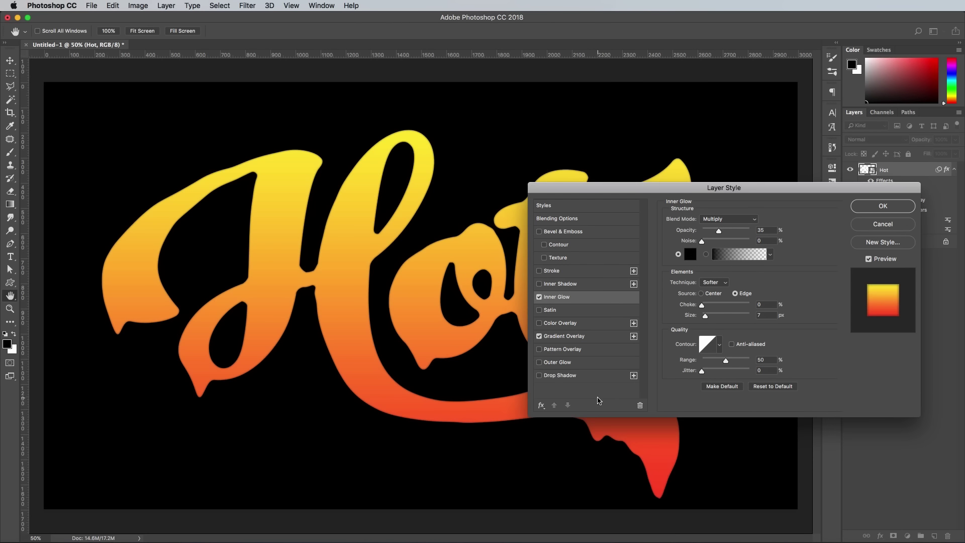
type("60")
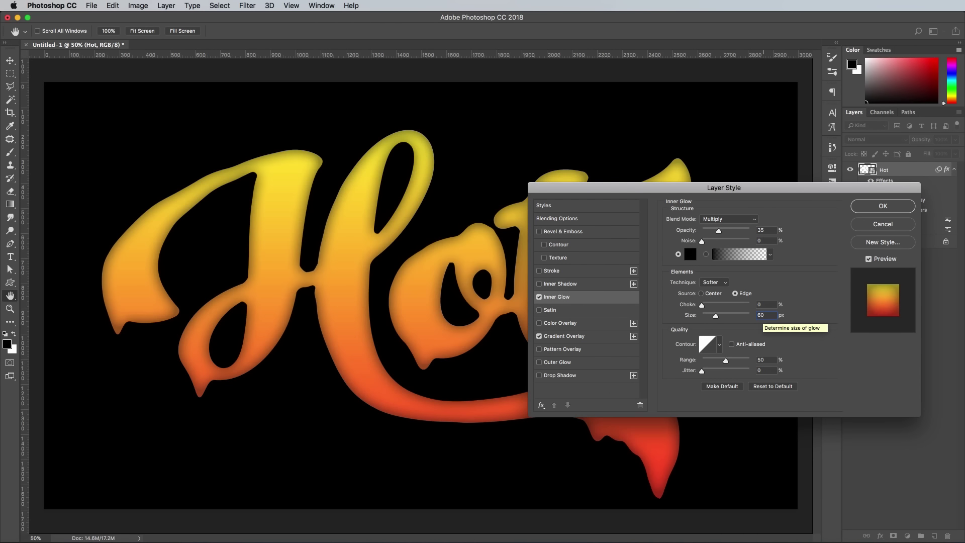
double_click(761, 230)
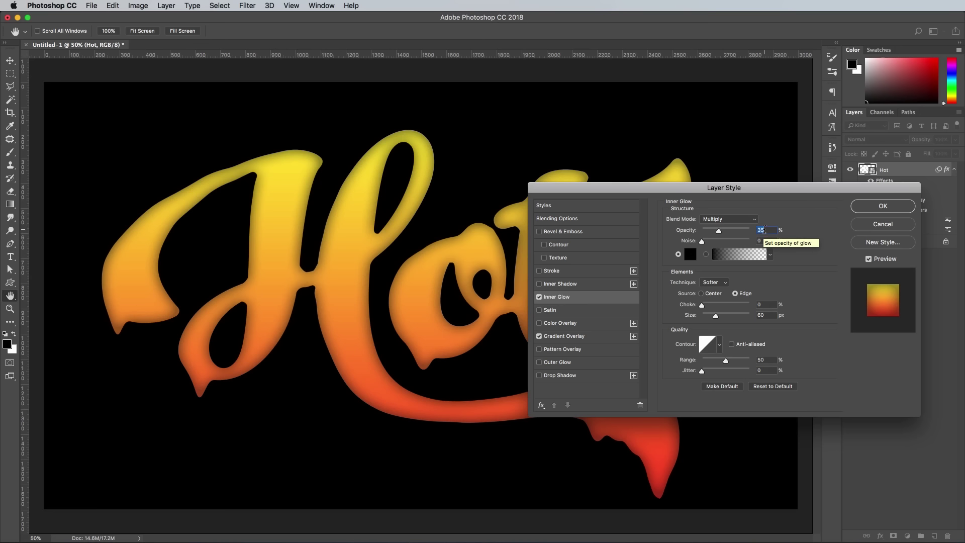
type("30")
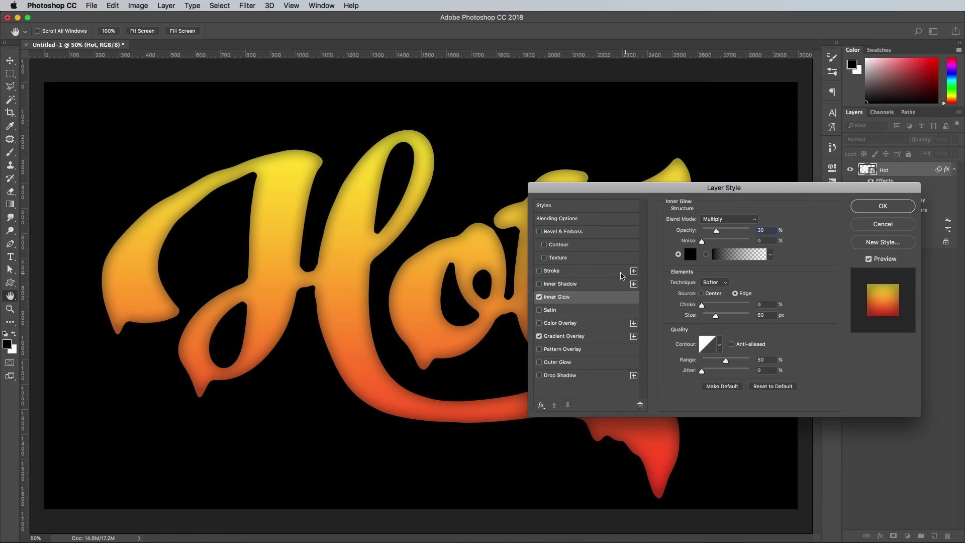
Step: Add an Overlay Inner Shadow with -120° angle, 45 px distance and 80 px size
left_click(579, 285)
left_click(729, 224)
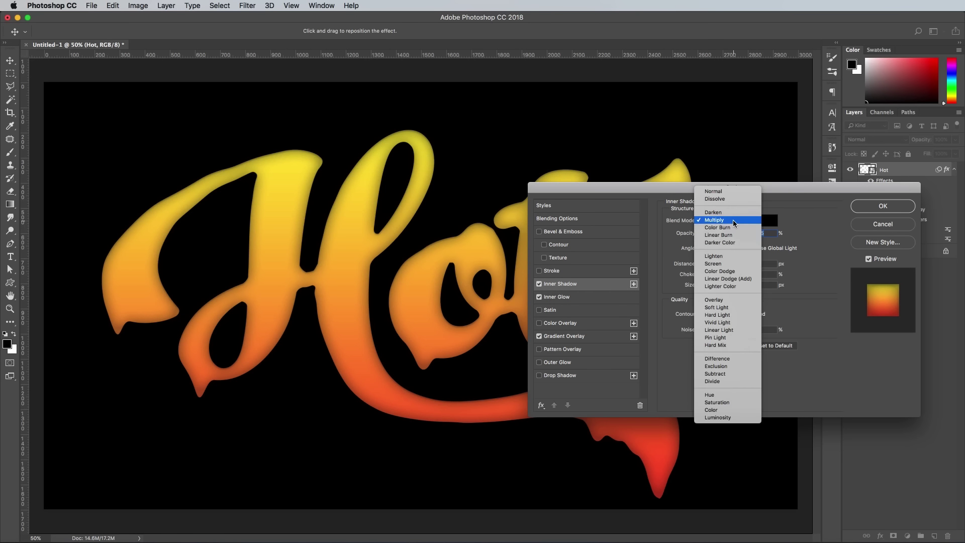
left_click(721, 296)
double_click(723, 248)
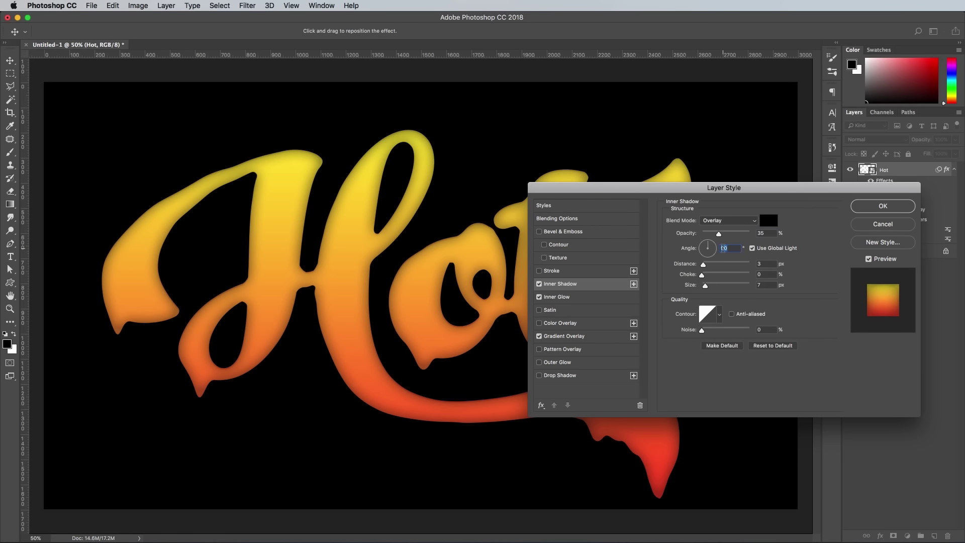
type("-12045")
key("Tab")
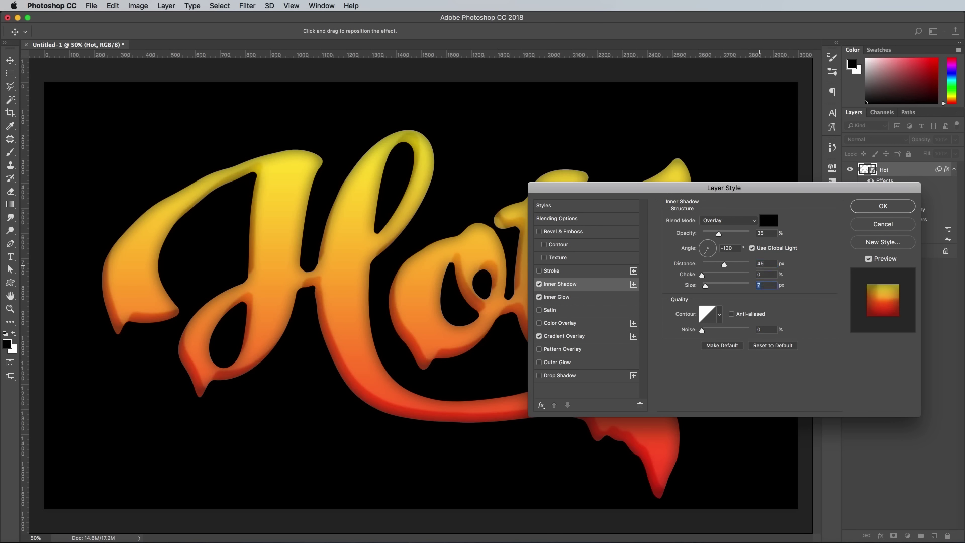
type("80")
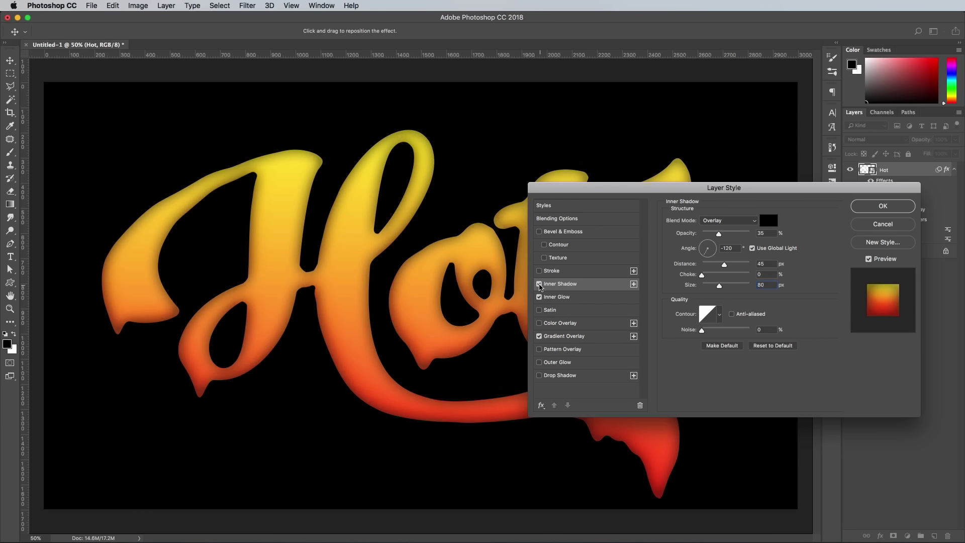
left_click(539, 285)
left_click(539, 284)
Step: Enable Bevel & Emboss with an Overlay shadow at 20% and a Color Dodge highlight at 80%
left_click(570, 234)
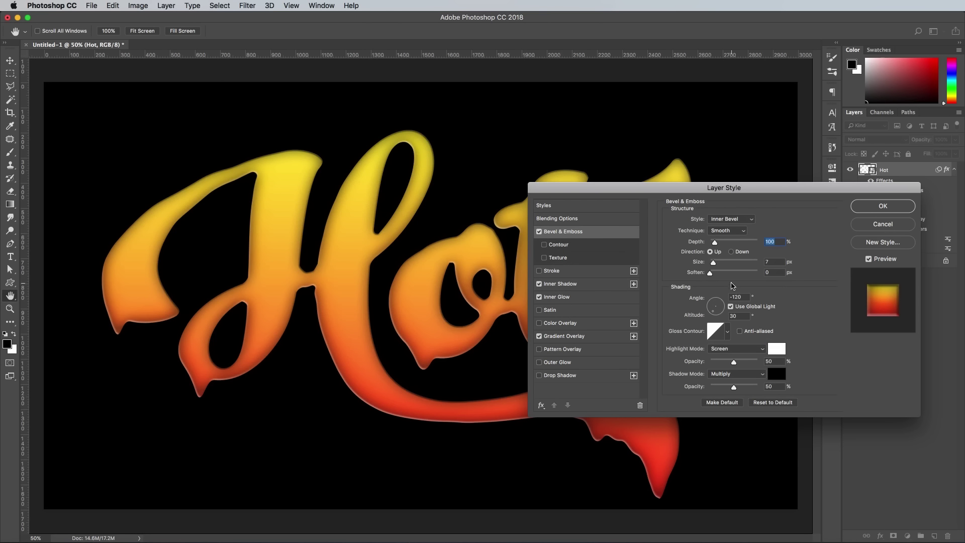
left_click(736, 373)
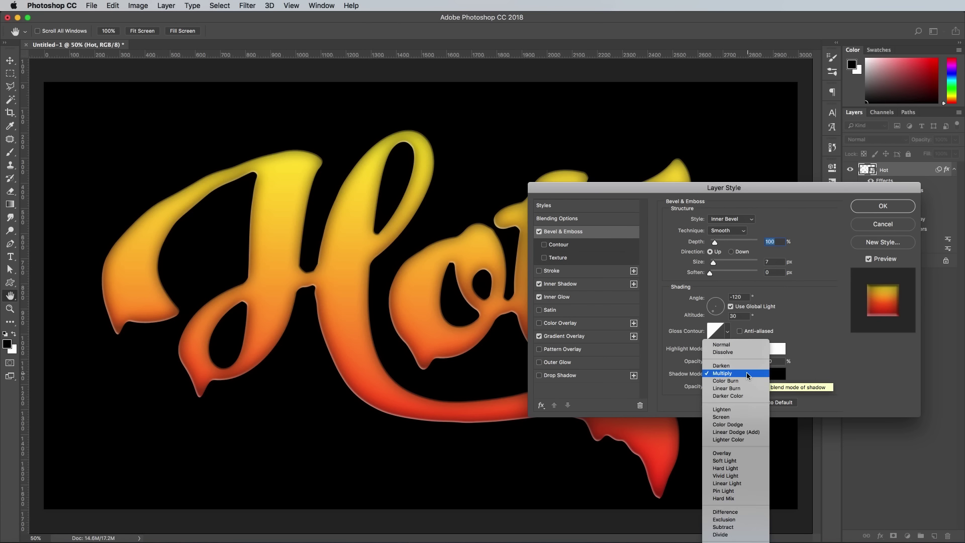
left_click(734, 453)
left_click(775, 386)
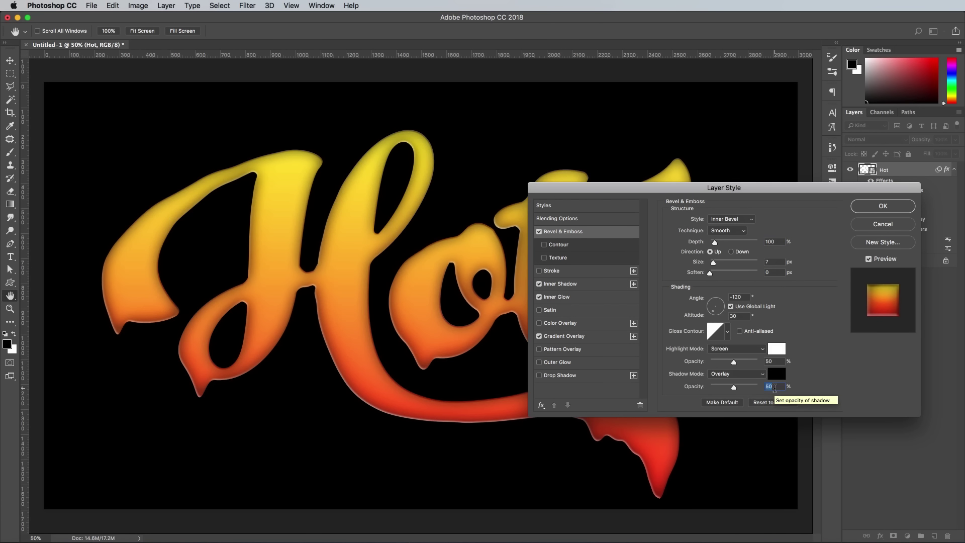
left_click(736, 349)
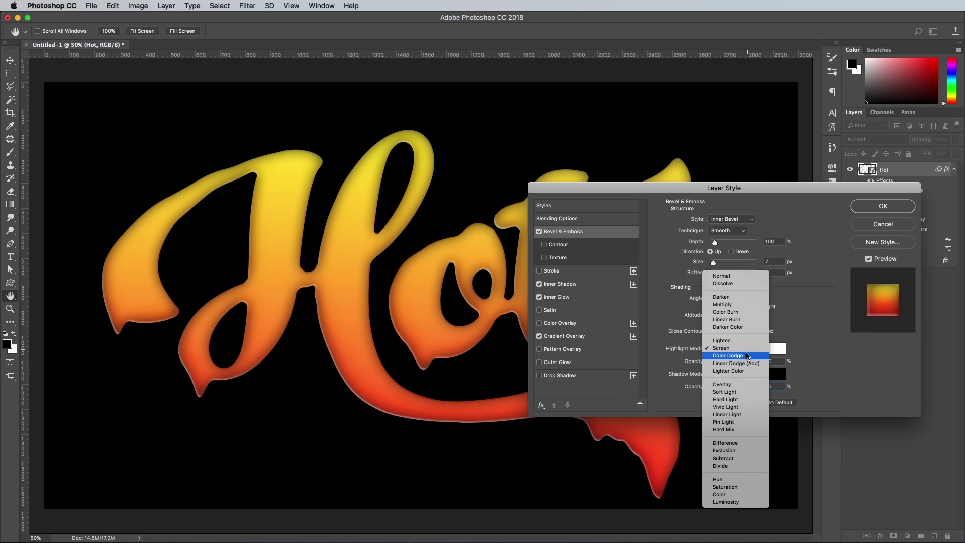
left_click(747, 356)
type("80")
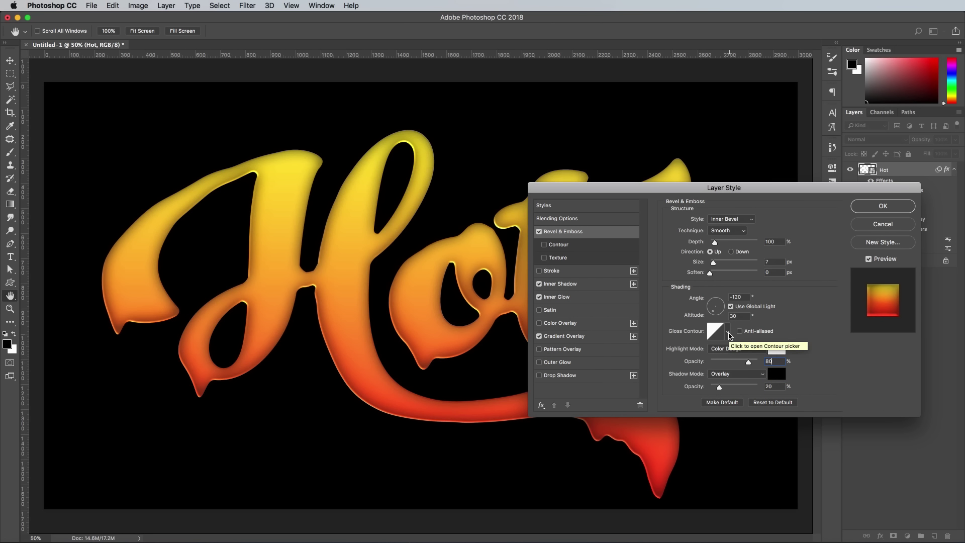
Step: Append the Contours presets and give the bevel an anti-aliased ringed gloss contour
left_click(728, 334)
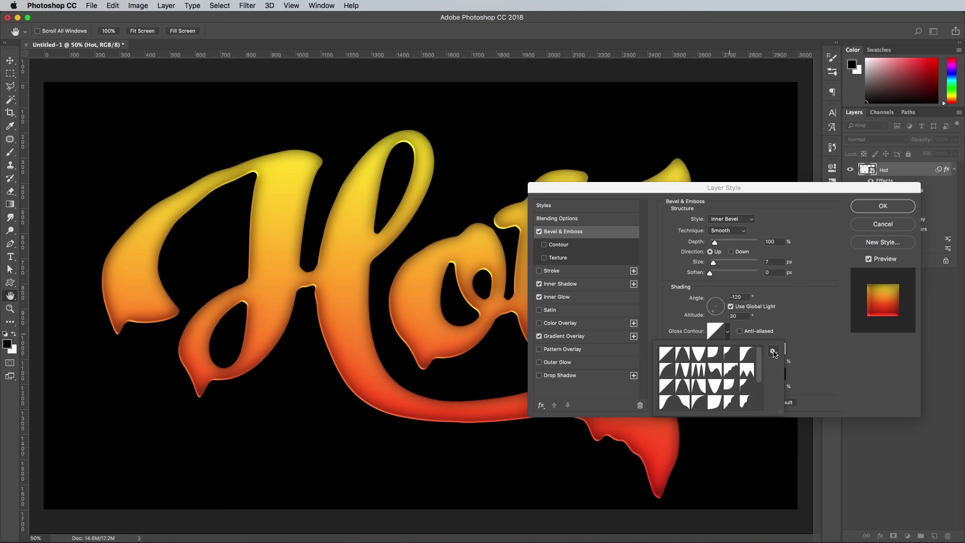
left_click(773, 352)
left_click(798, 510)
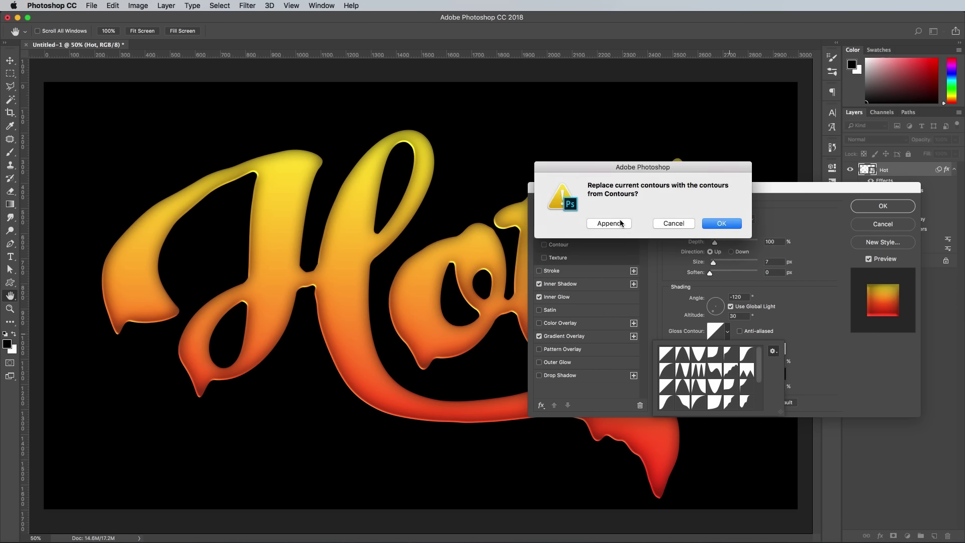
left_click(663, 225)
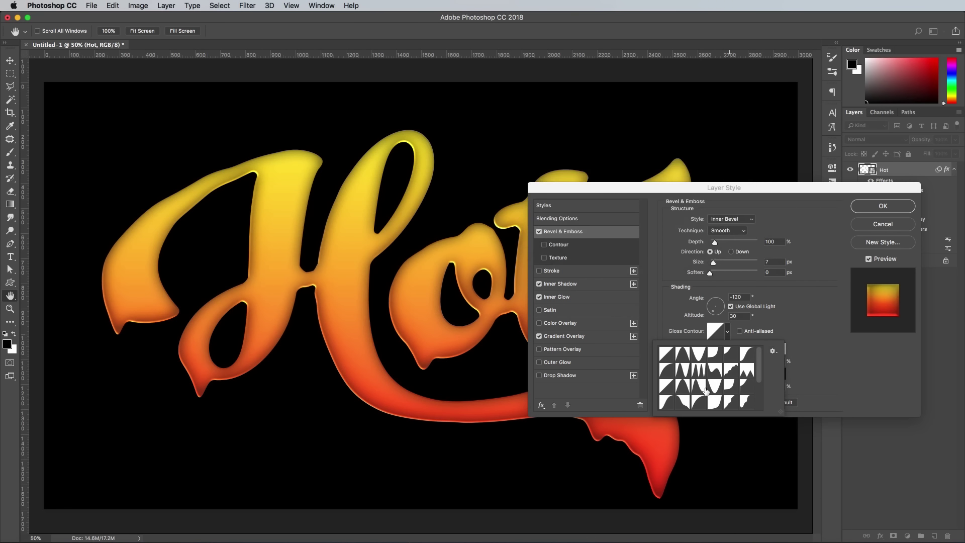
scroll(705, 391, "down", 3)
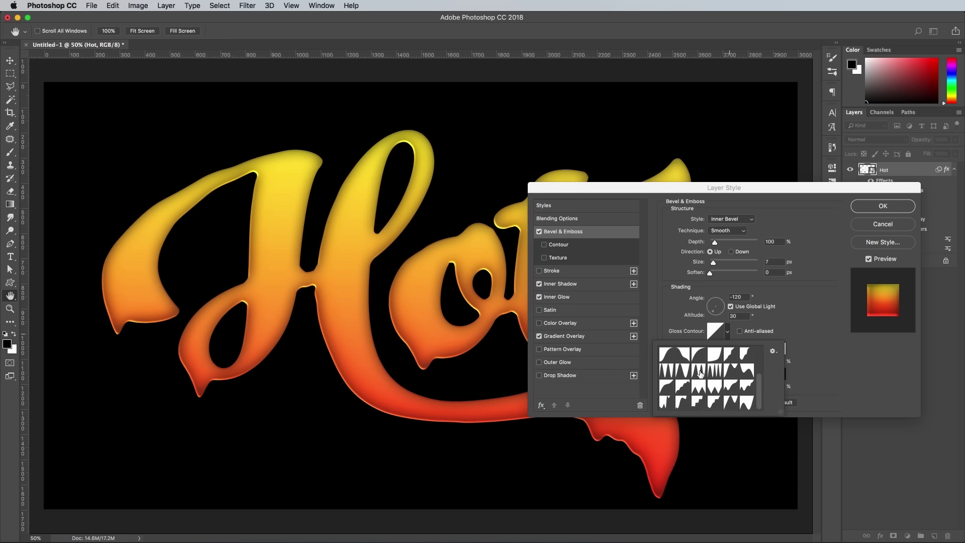
left_click(699, 371)
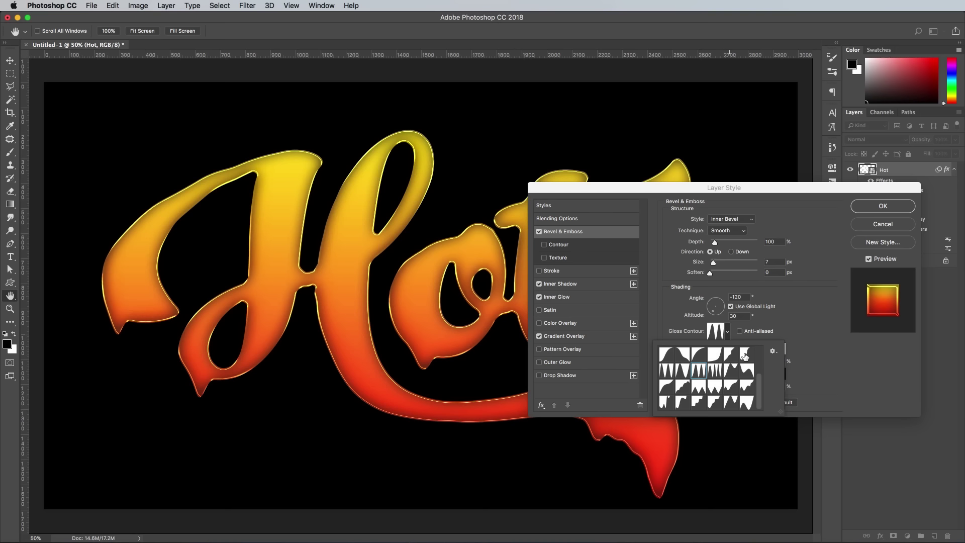
left_click(765, 331)
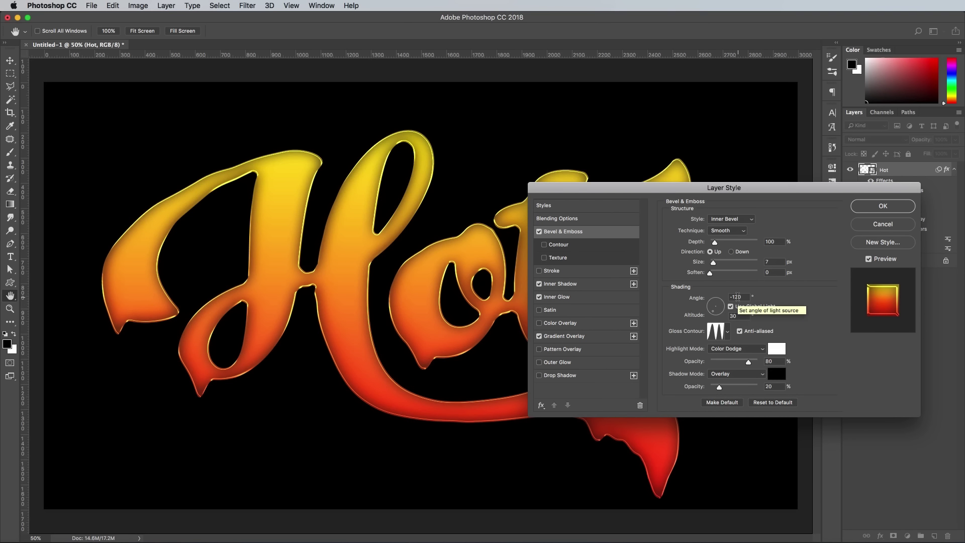
Step: Turn off Use Global Light and set the bevel to 120° angle, 60 altitude, 365% depth, 70 px size
left_click(732, 307)
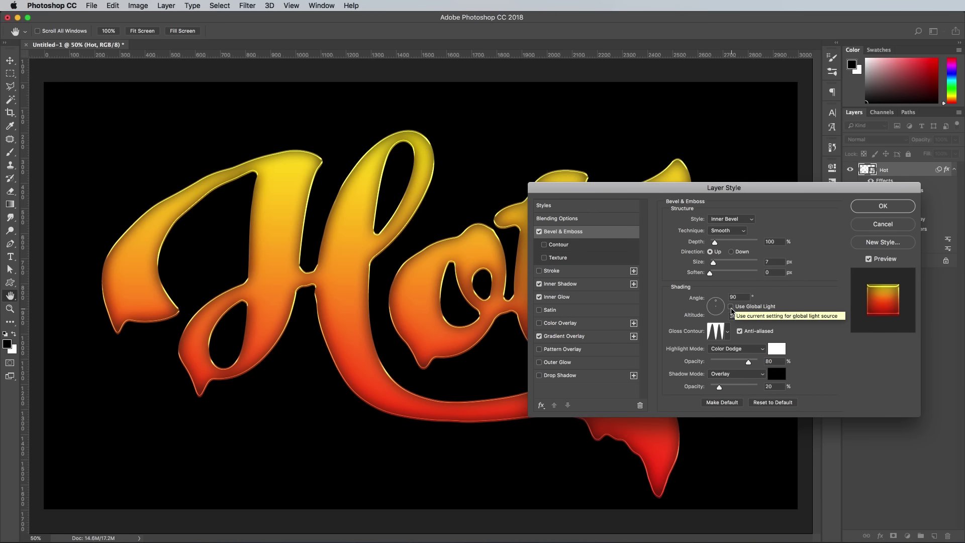
double_click(737, 297)
type("120")
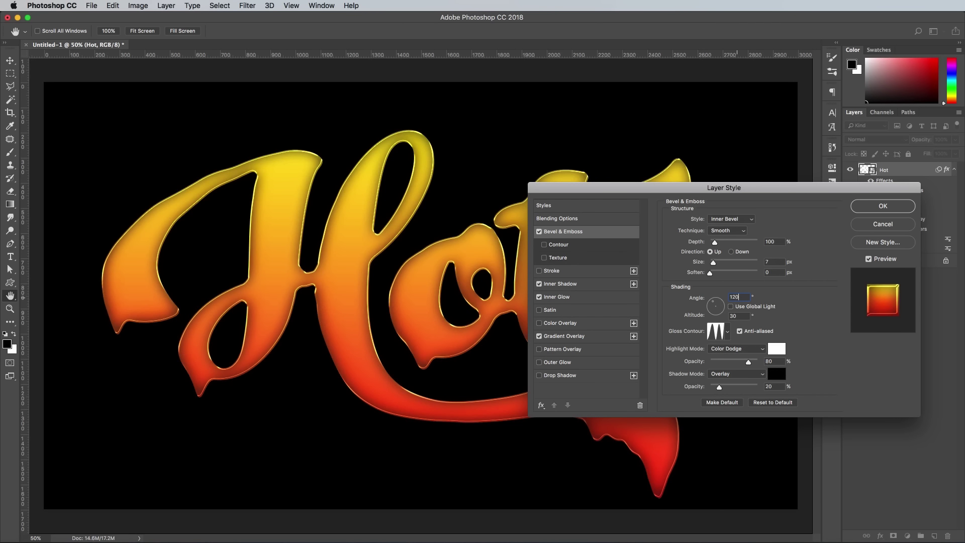
key("Tab")
type("60")
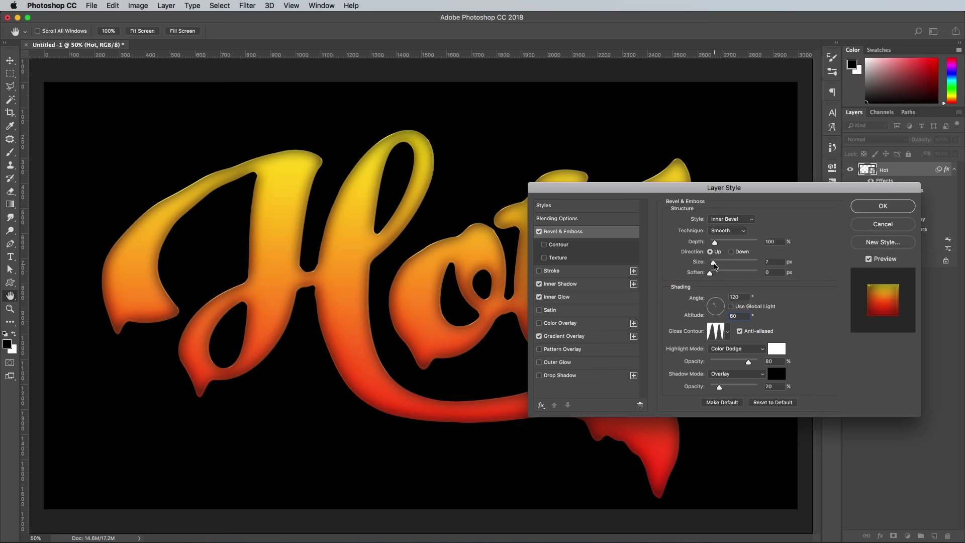
mouse_move(713, 263)
left_mouse_down()
mouse_move(724, 262)
mouse_move(721, 246)
left_mouse_up()
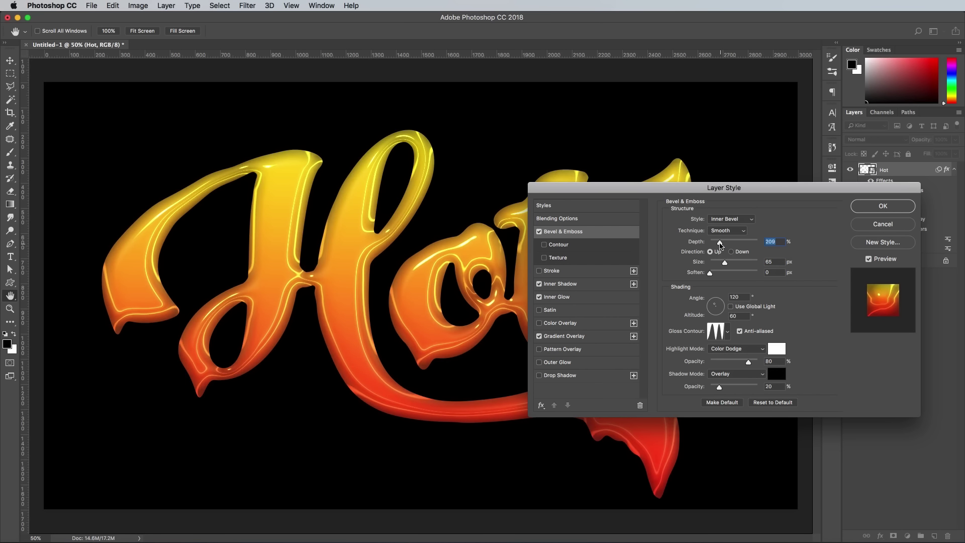
type("365")
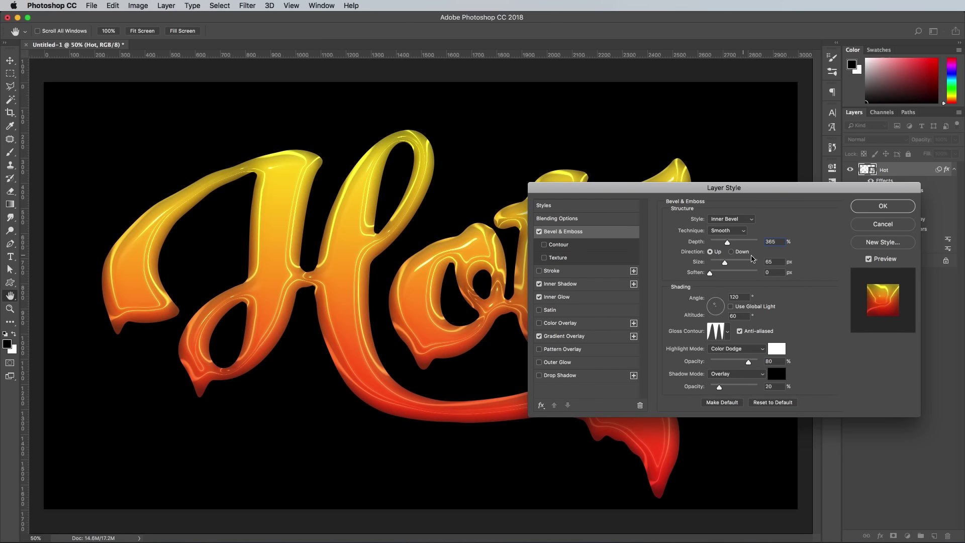
double_click(767, 262)
type("70")
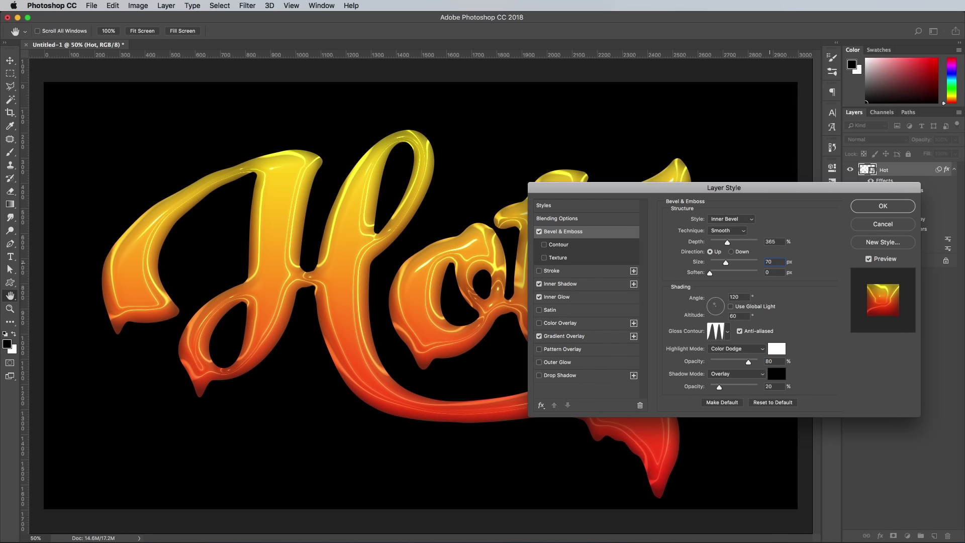
type("1")
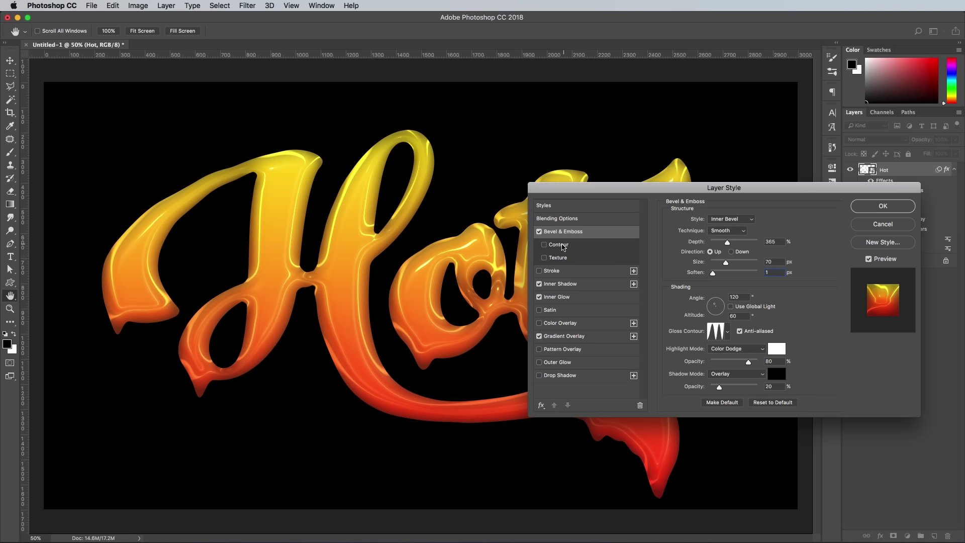
Step: Enable the bevel's Contour and choose a rounded contour preset
left_click(562, 245)
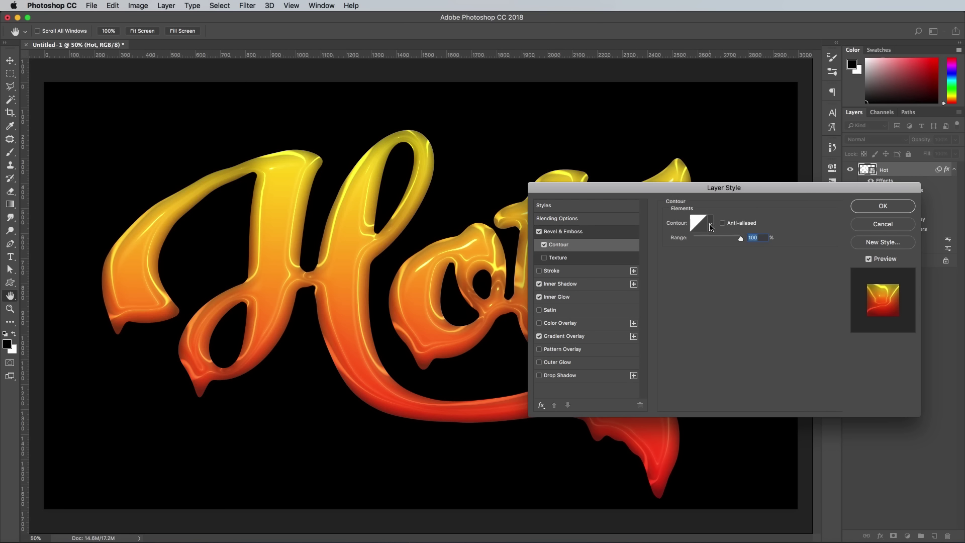
left_click(710, 226)
scroll(722, 281, "up", 3)
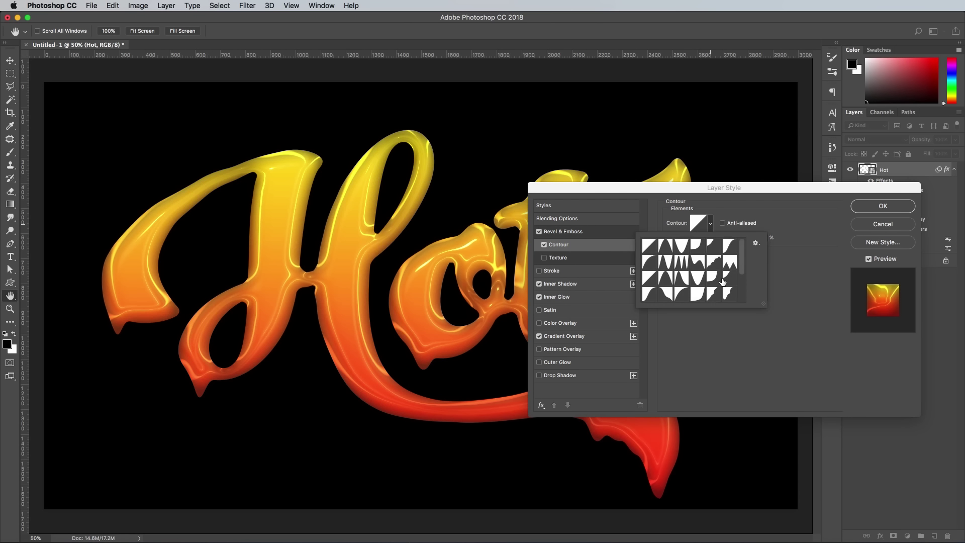
left_click(729, 246)
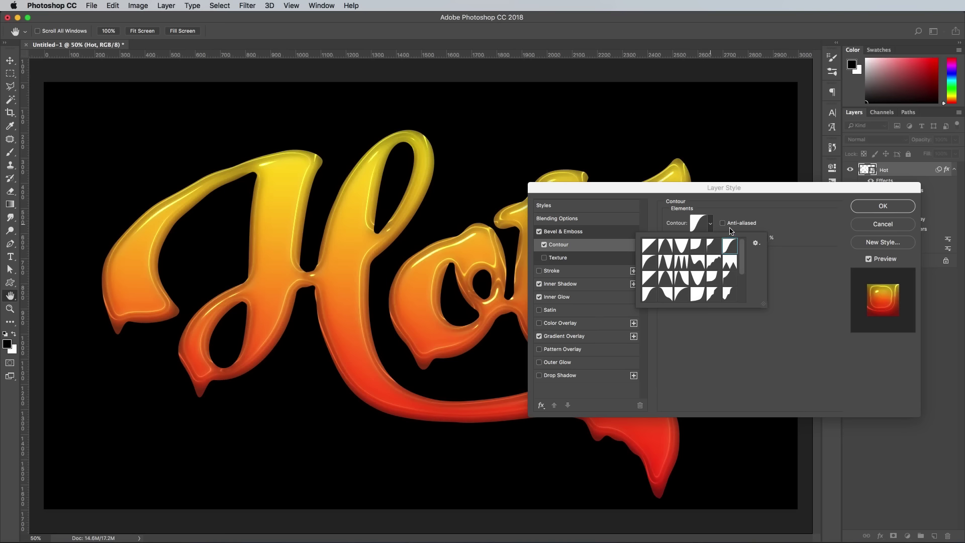
left_click(726, 224)
Step: Make the contour anti-aliased at 40% range, apply the style, and open pexels-photo.jpg
left_click(723, 223)
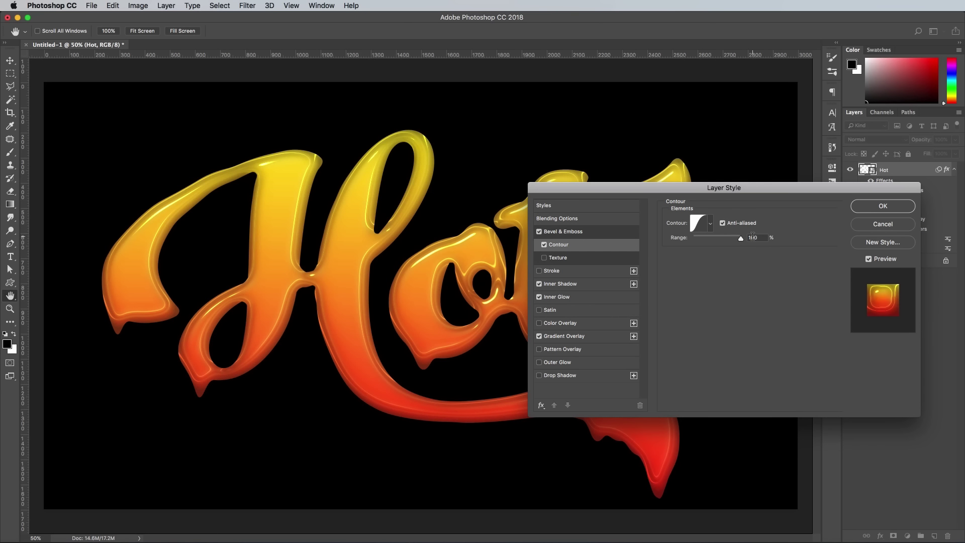
left_click_drag(741, 239, 711, 239)
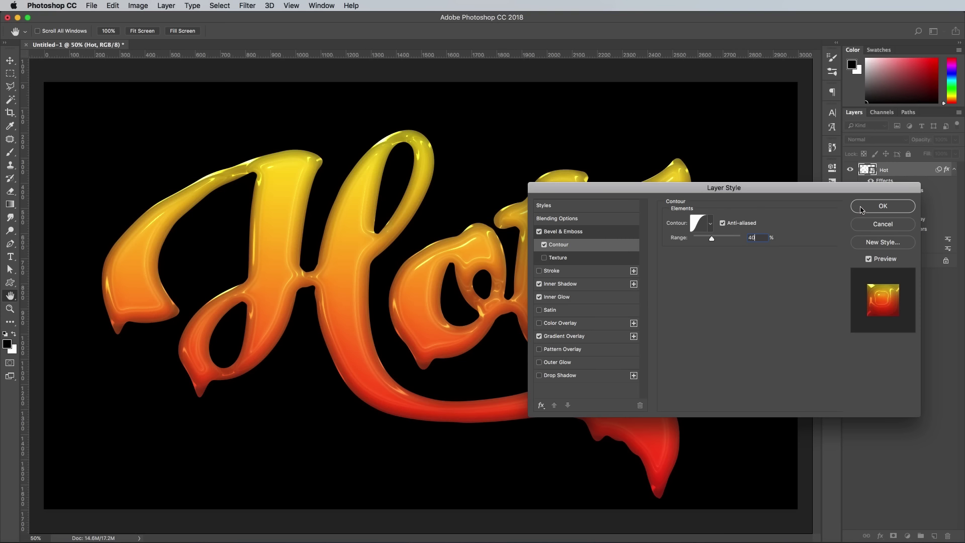
left_click(862, 207)
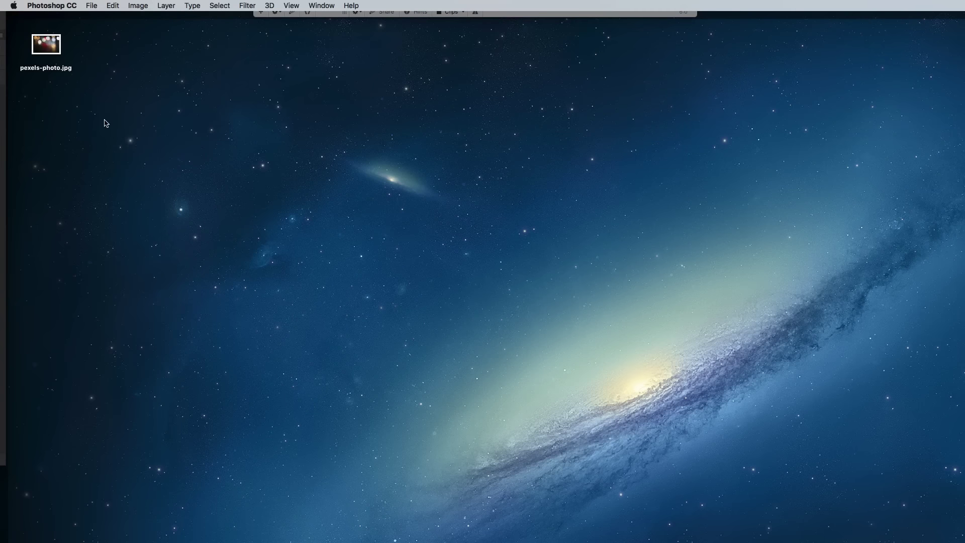
double_click(54, 46)
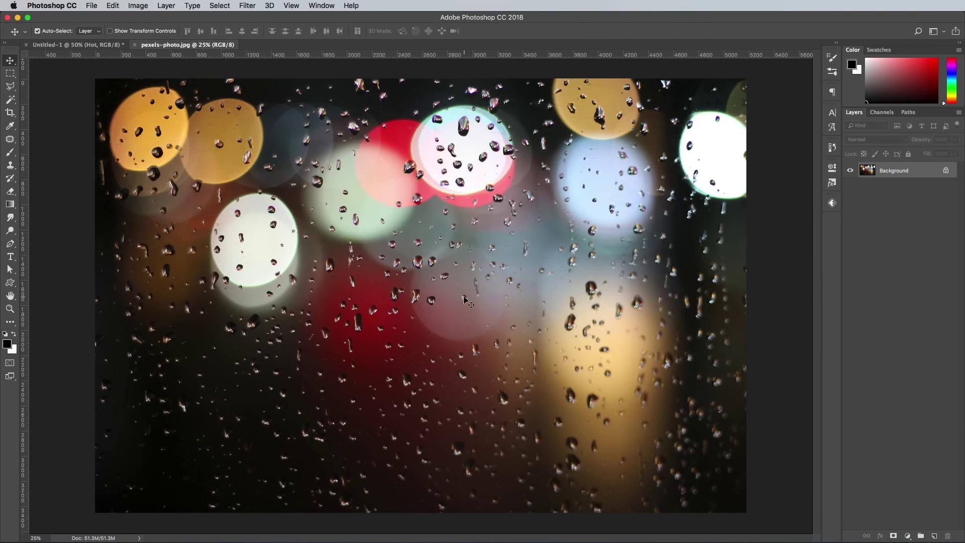
Step: Copy the whole raindrop photo, close it, and paste it into the Hot document
key("super+a")
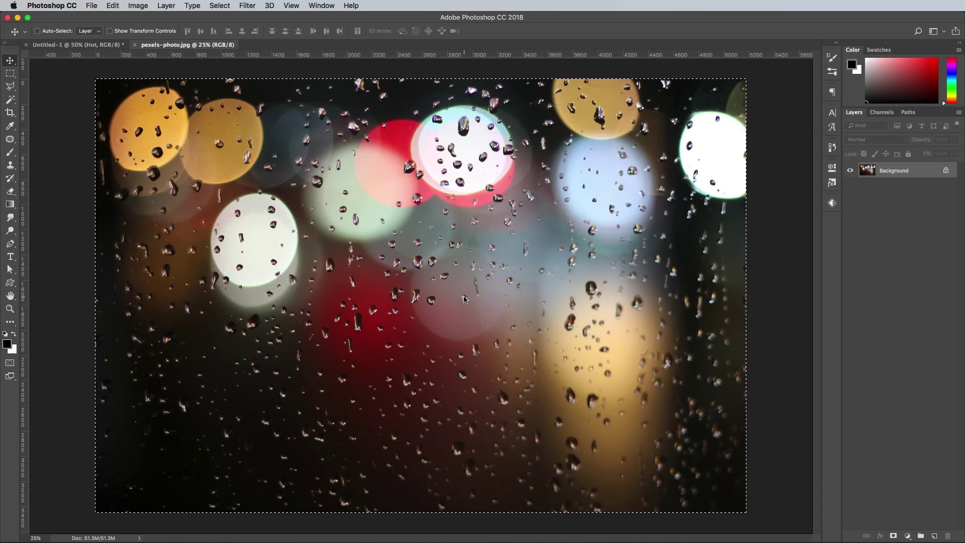
key("super+w")
key("super+v")
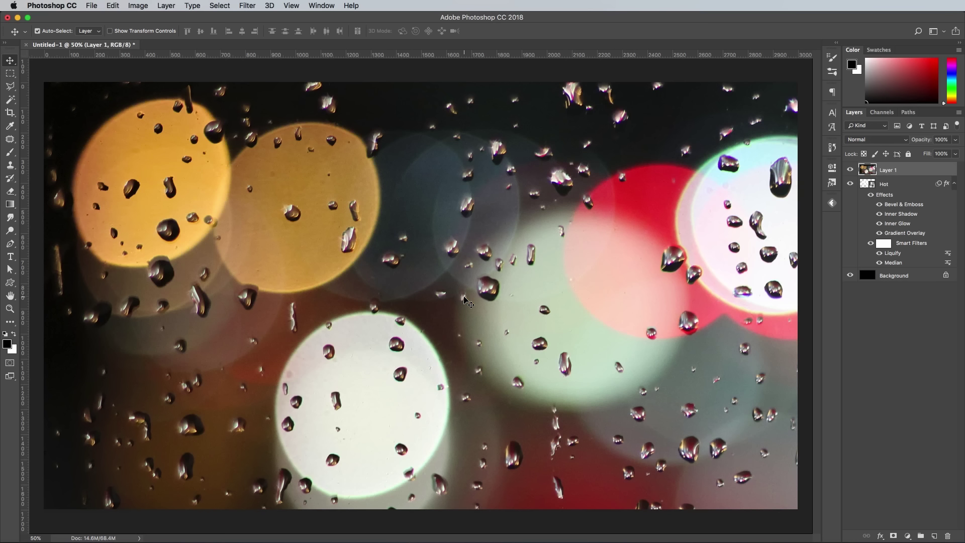
key("super+minus")
key("super+minus")
key("super+minus")
Step: Scale the pasted photo down to 46.7% and move it up over the canvas
key("super+t")
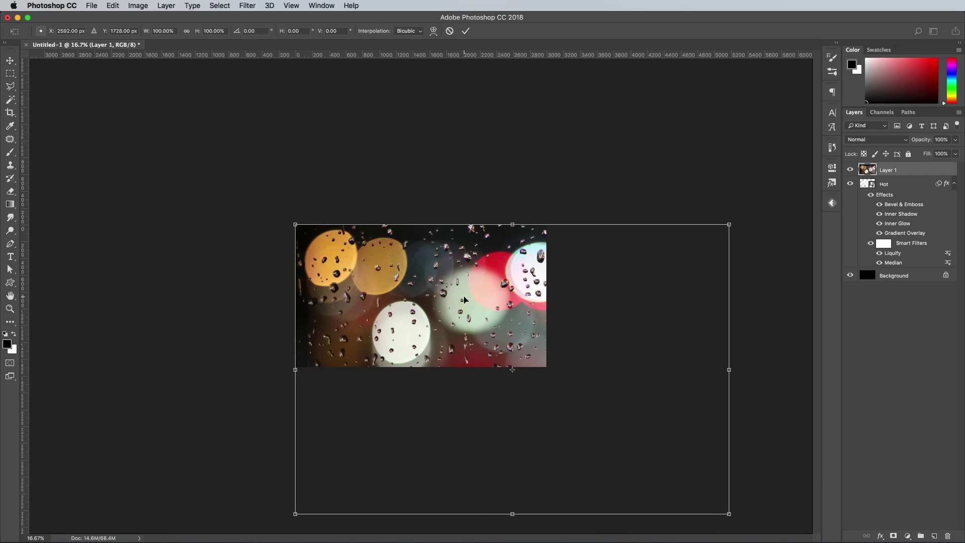
left_click_drag(729, 513, 513, 369)
left_click_drag(294, 223, 313, 229)
left_click_drag(411, 287, 410, 280)
key("Return")
key("super+plus")
key("super+0")
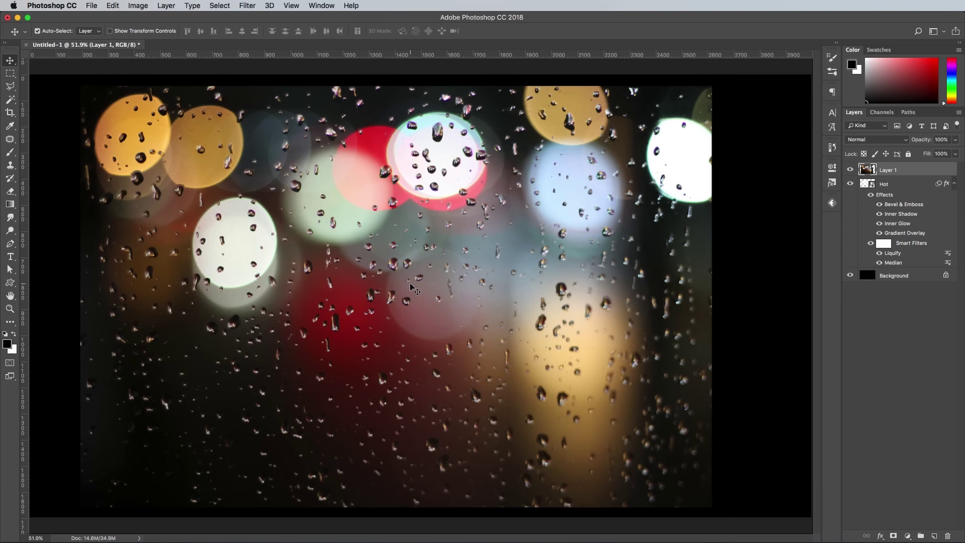
Step: Set the raindrop layer to Color Dodge blending with 40% fill
left_click(864, 140)
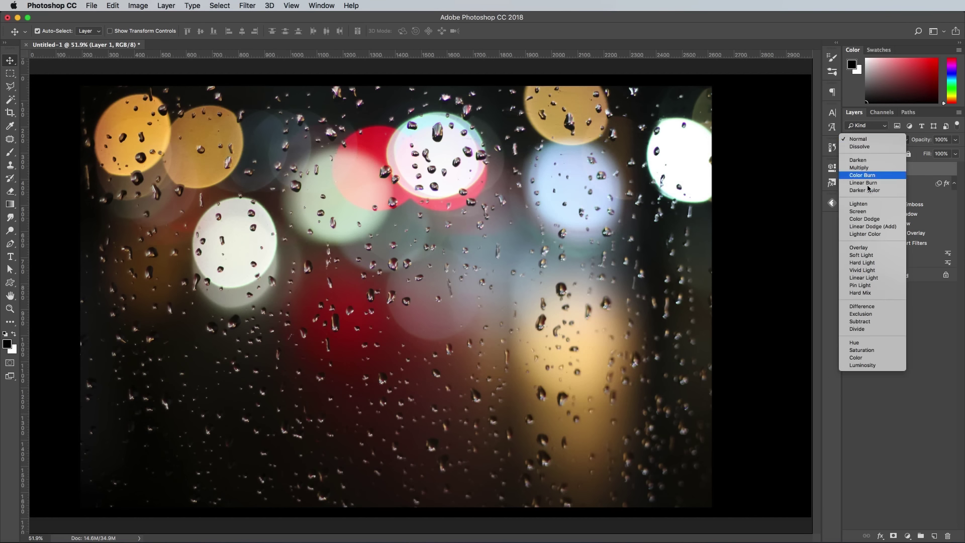
left_click(866, 219)
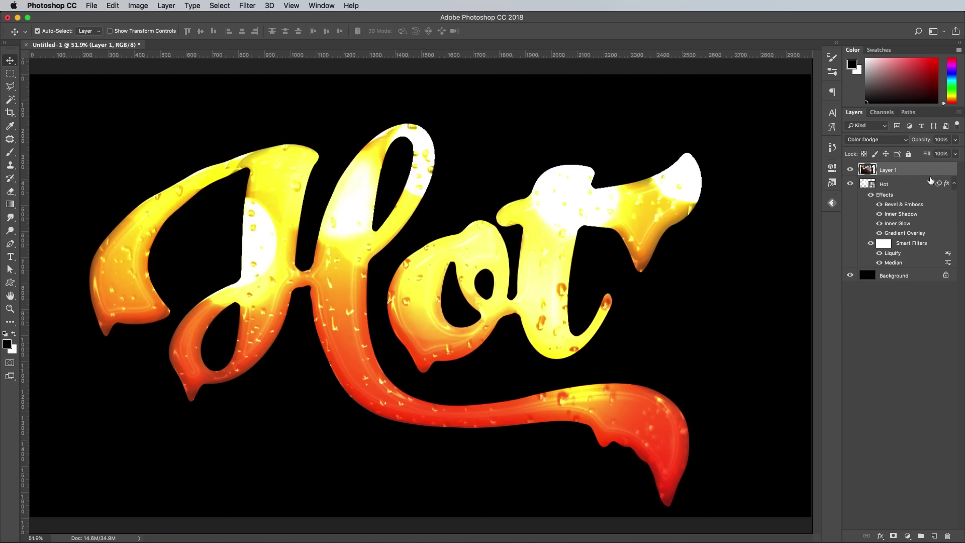
left_click(955, 154)
left_click_drag(954, 166, 927, 168)
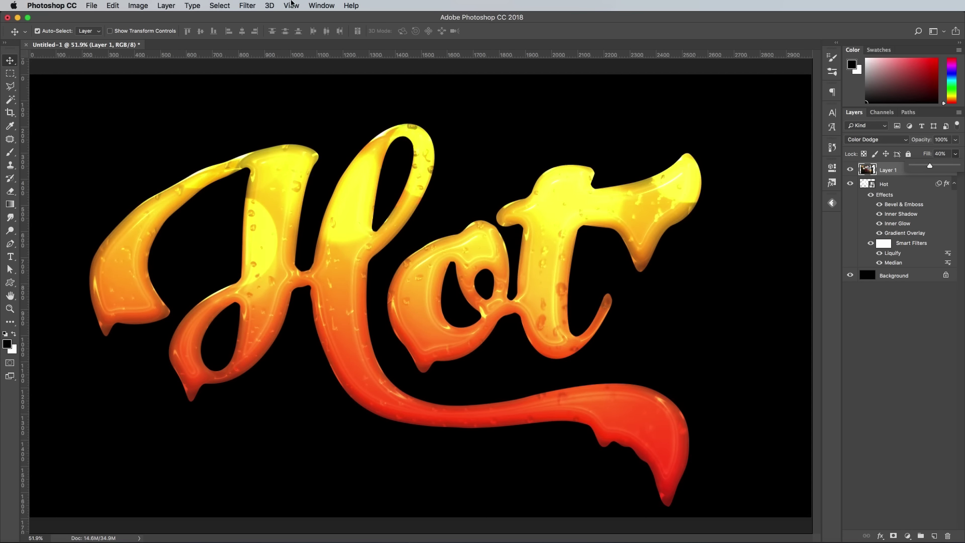
left_click(264, 5)
Step: Apply the Sharpen filter to the texture and bring up Add Noise at 20%
mouse_move(254, 5)
mouse_move(312, 182)
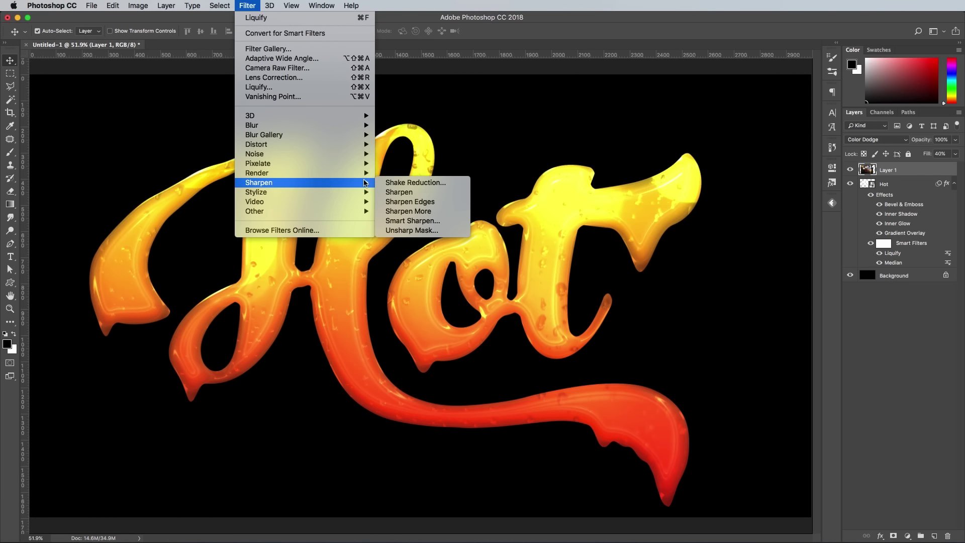
left_click(397, 194)
left_click(248, 5)
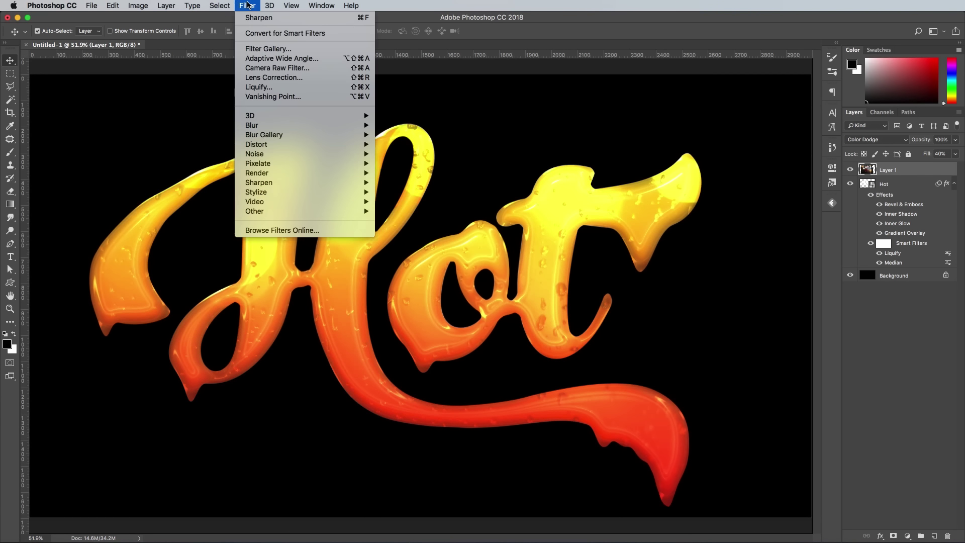
mouse_move(285, 154)
left_click(402, 153)
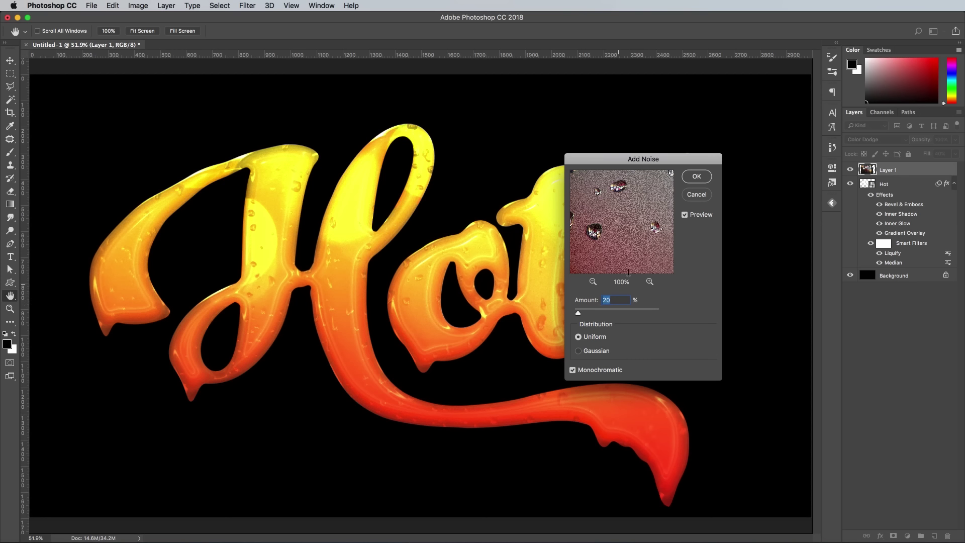
Step: Apply the noise and shift the texture layer down about 73 px
left_click(697, 176)
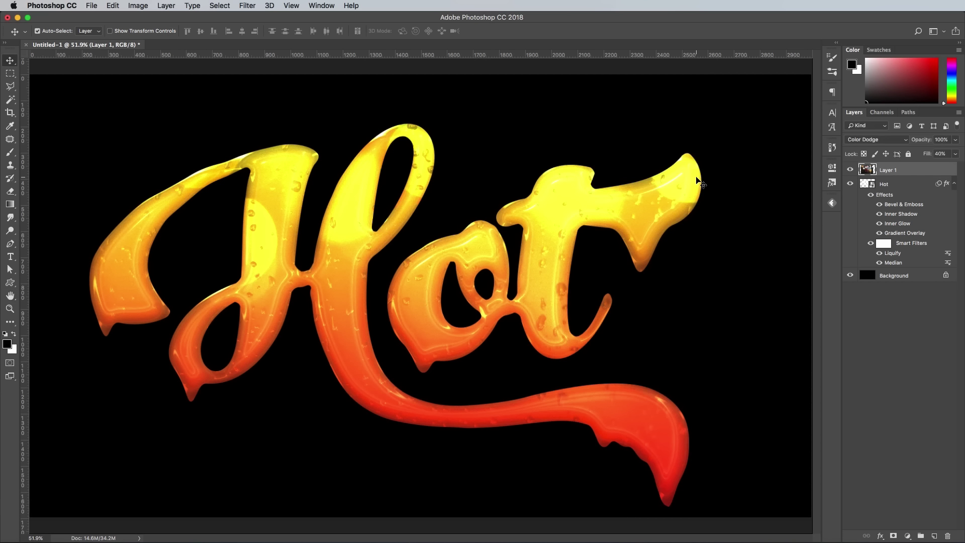
key("ctrl+t")
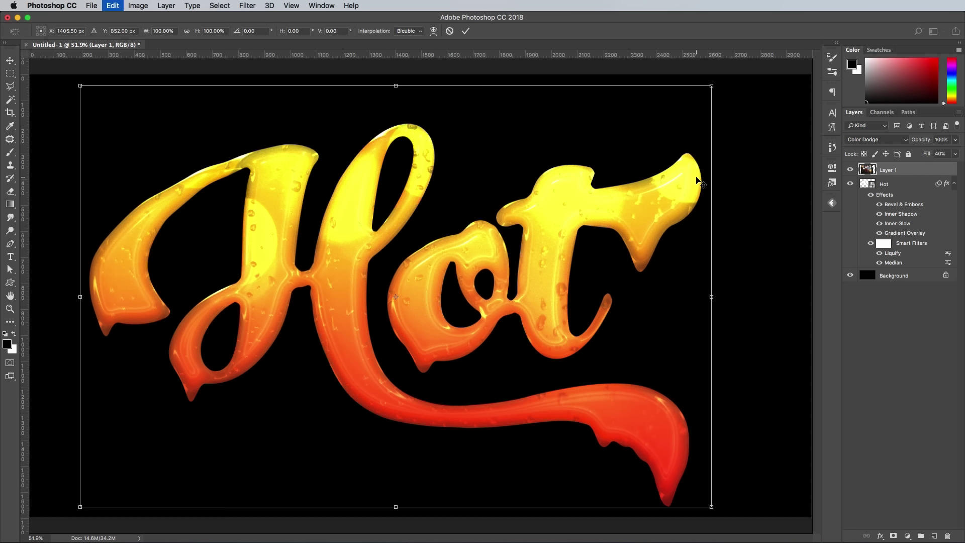
mouse_move(629, 239)
left_mouse_down()
mouse_move(625, 258)
mouse_move(623, 232)
mouse_move(627, 245)
left_mouse_up()
key("Return")
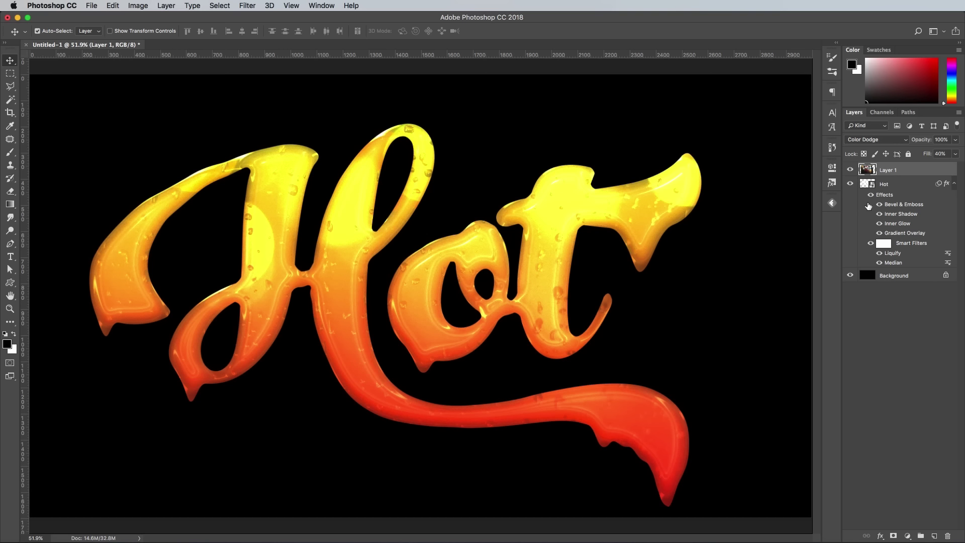
Step: Add a layer mask to the texture using the Hot letters' outline
key("super")
left_click(865, 186, "super")
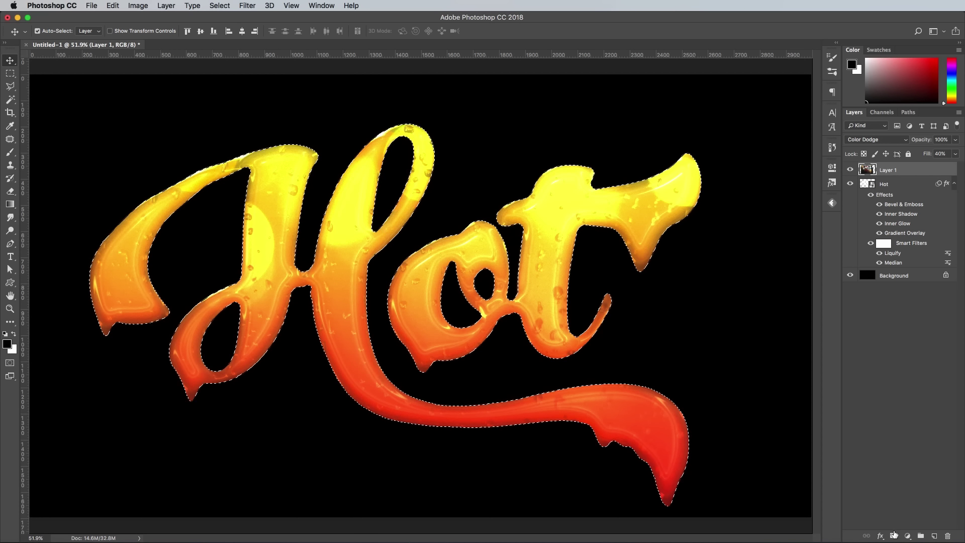
left_click(893, 535)
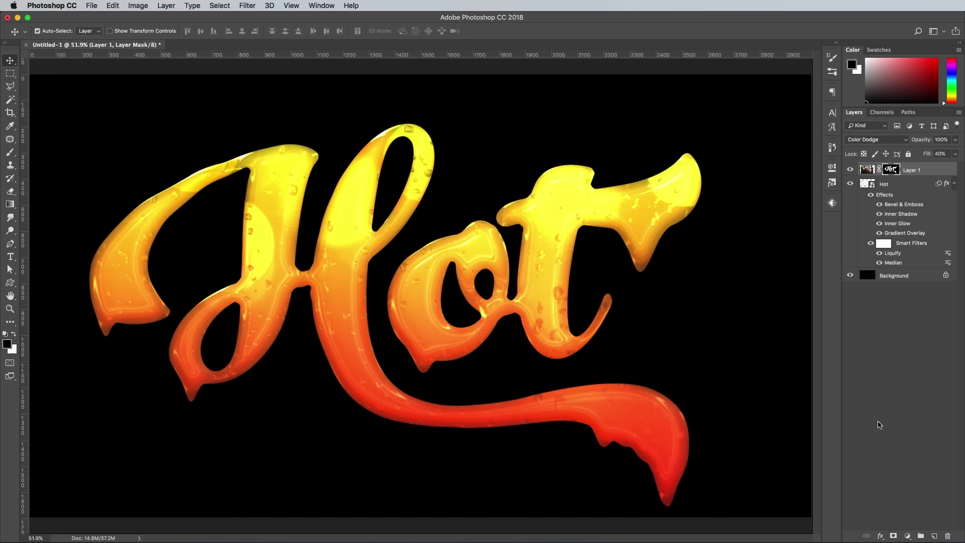
Step: Lift the Background from black to dark grey with Levels output black at 16
left_click(914, 280)
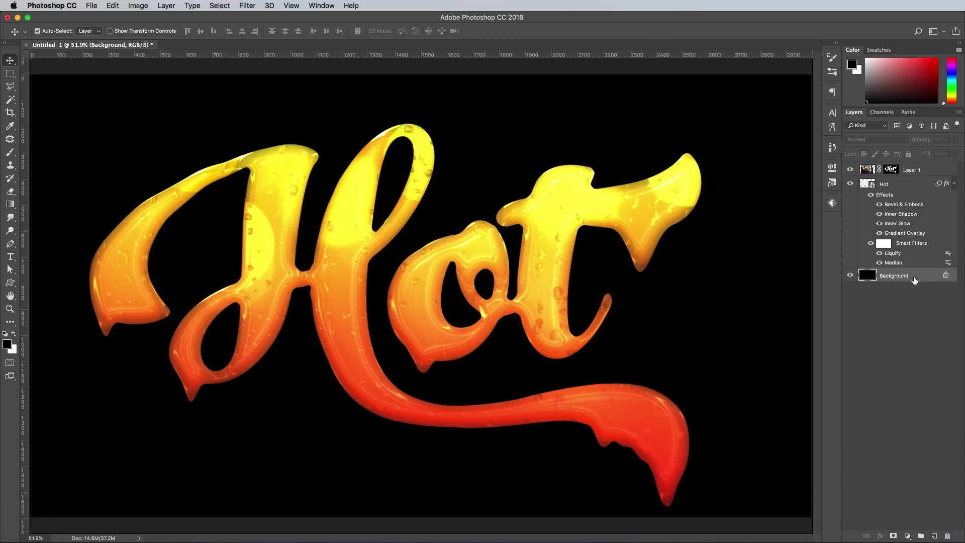
key("ctrl+l")
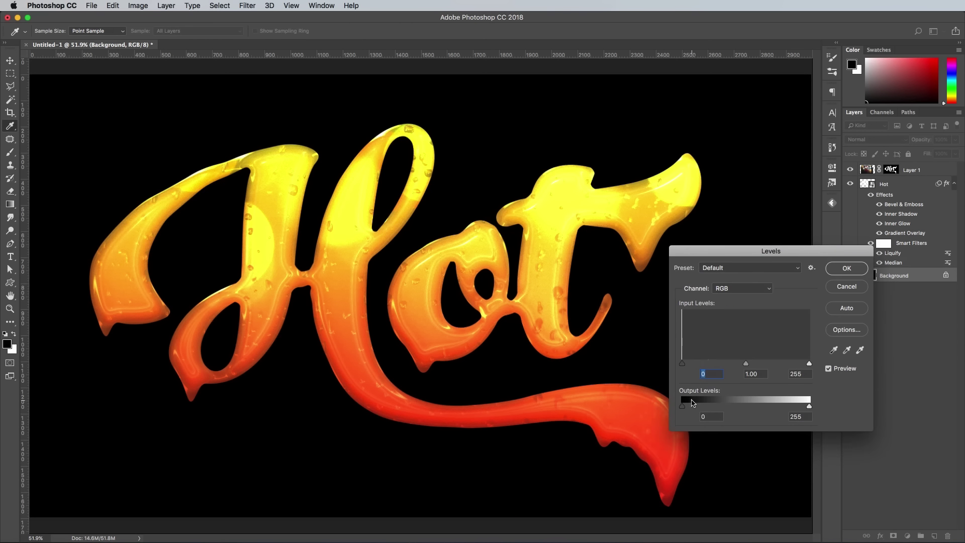
left_click_drag(683, 406, 693, 409)
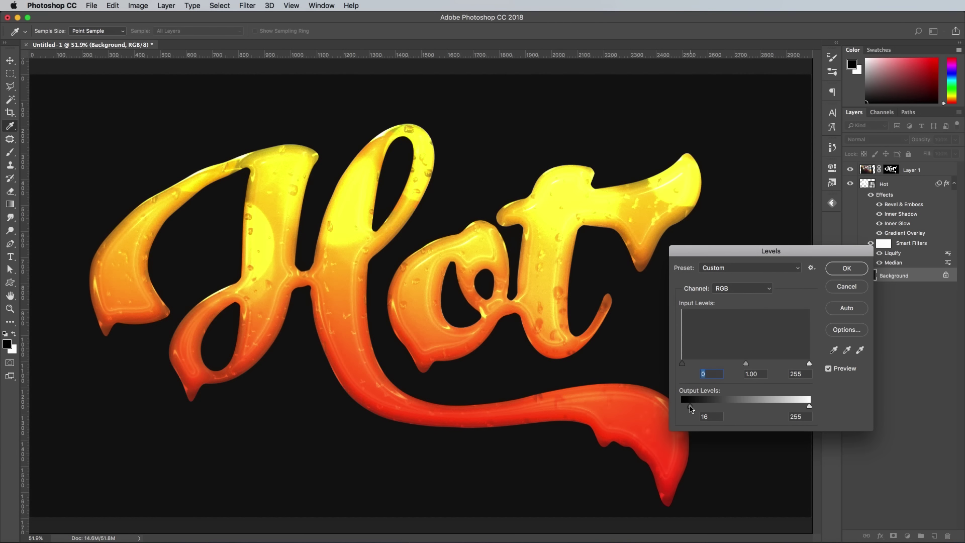
left_click(691, 408)
left_click(842, 271)
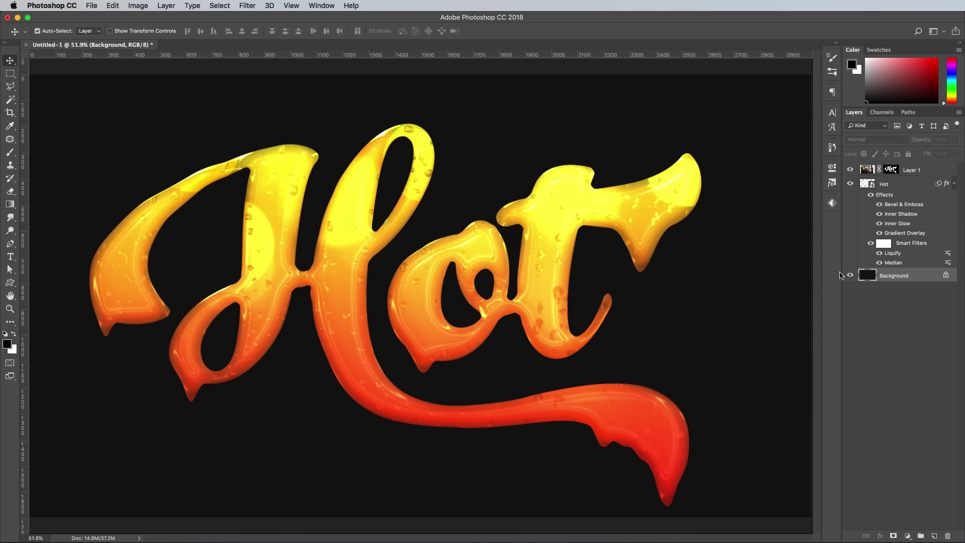
Step: Add a 100% opacity drop shadow to Hot at 90°, distance 29, size 59
double_click(912, 185)
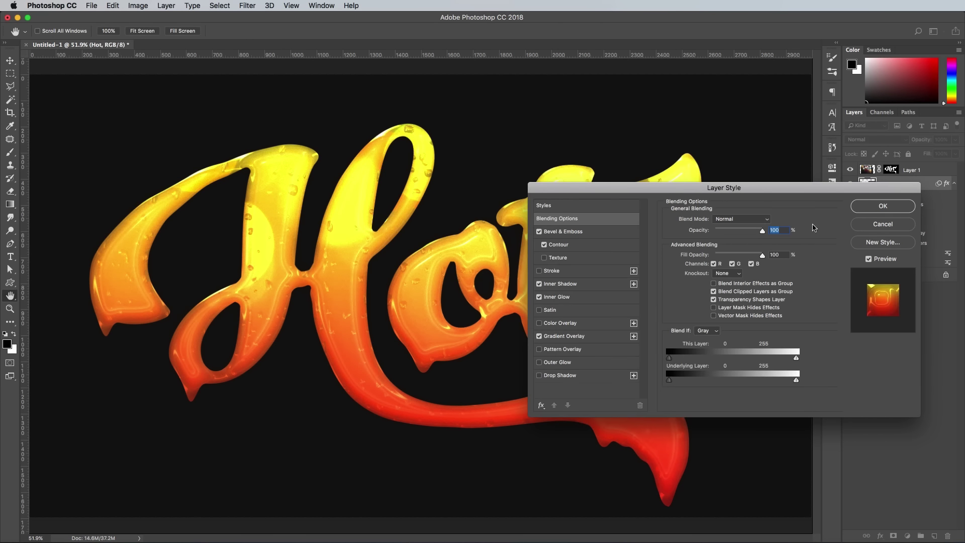
left_click(572, 376)
key("shift+Up")
key("shift+Up")
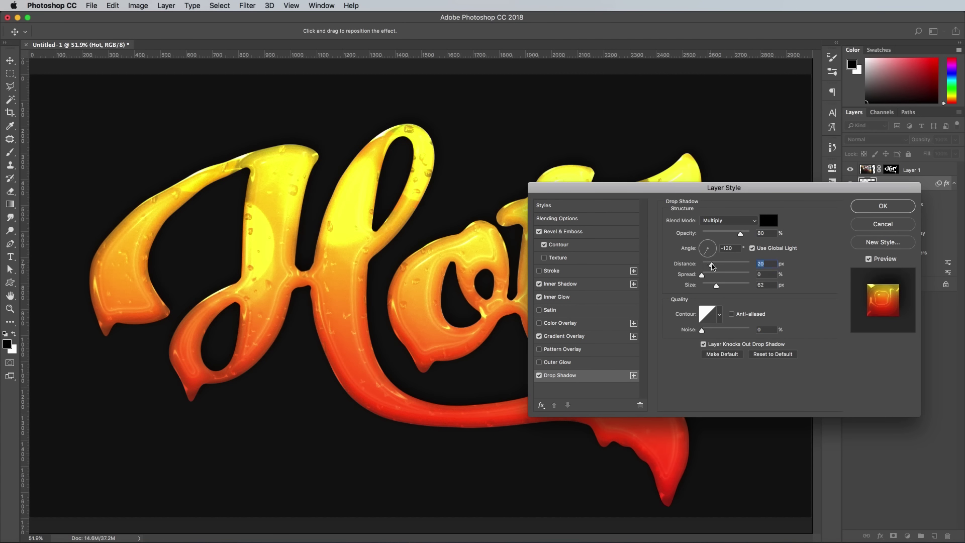
mouse_move(716, 285)
left_mouse_down()
mouse_move(734, 285)
mouse_move(708, 266)
mouse_move(733, 265)
mouse_move(719, 265)
mouse_move(717, 290)
left_mouse_up()
left_click(752, 248)
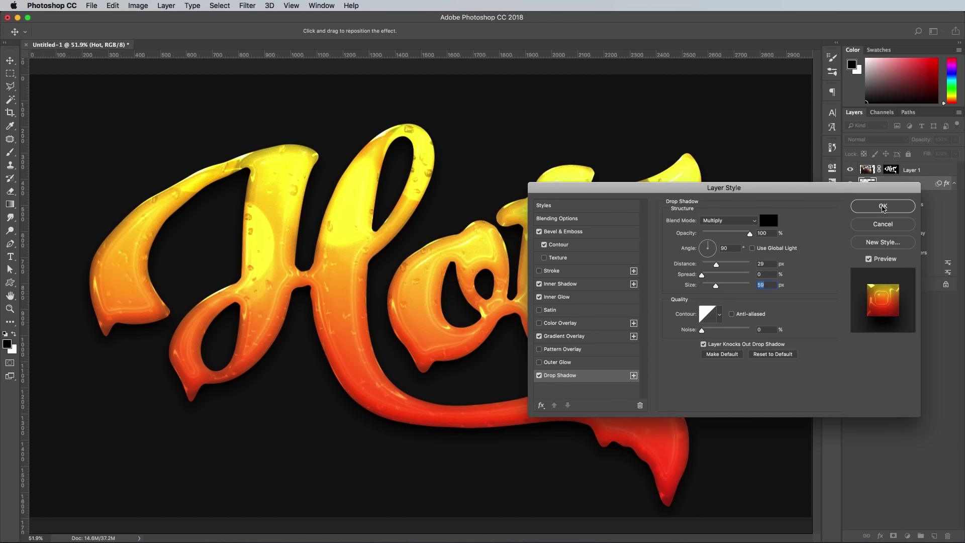
left_click(883, 206)
Step: Create a new layer above Background and paint soft white glows on the left and right
left_click(915, 285)
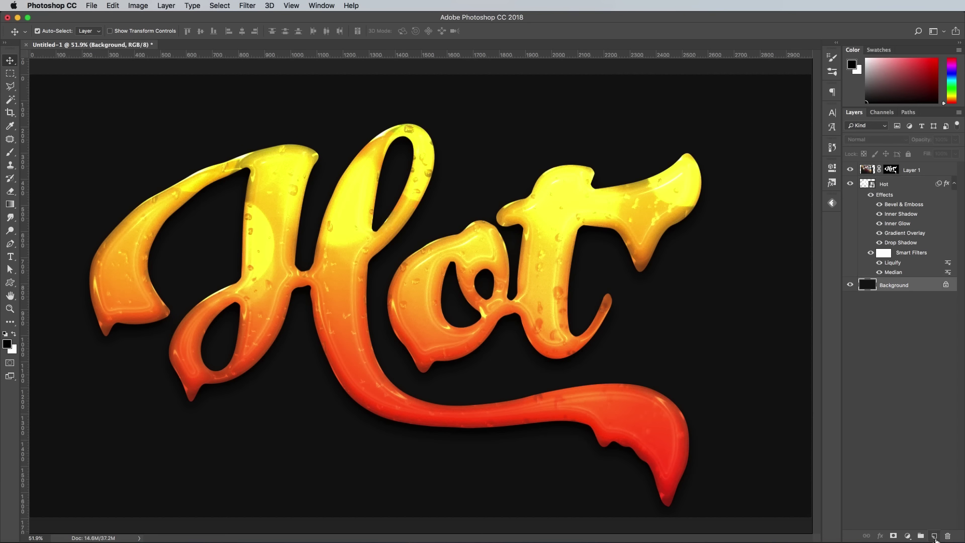
left_click(934, 535)
key("b")
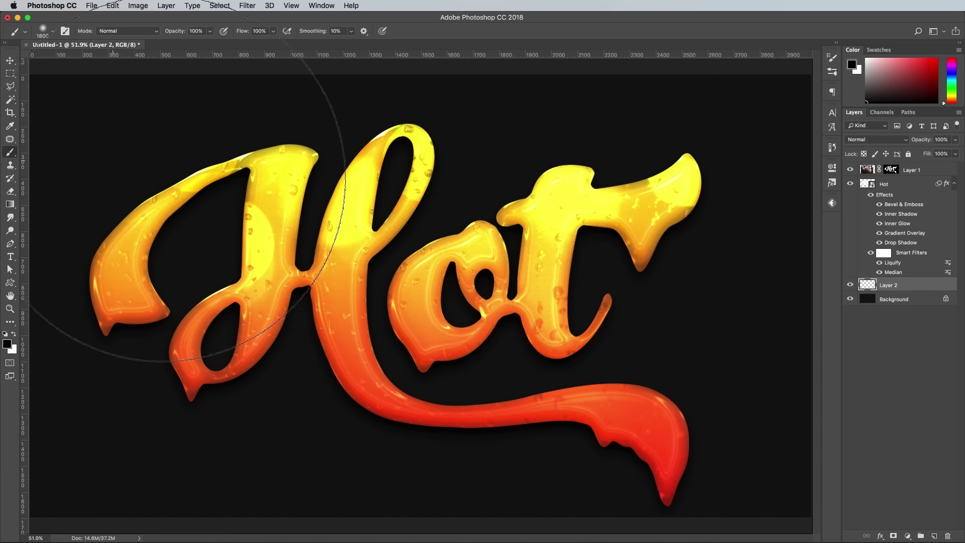
left_click(14, 334)
left_click(251, 278)
left_click(553, 282)
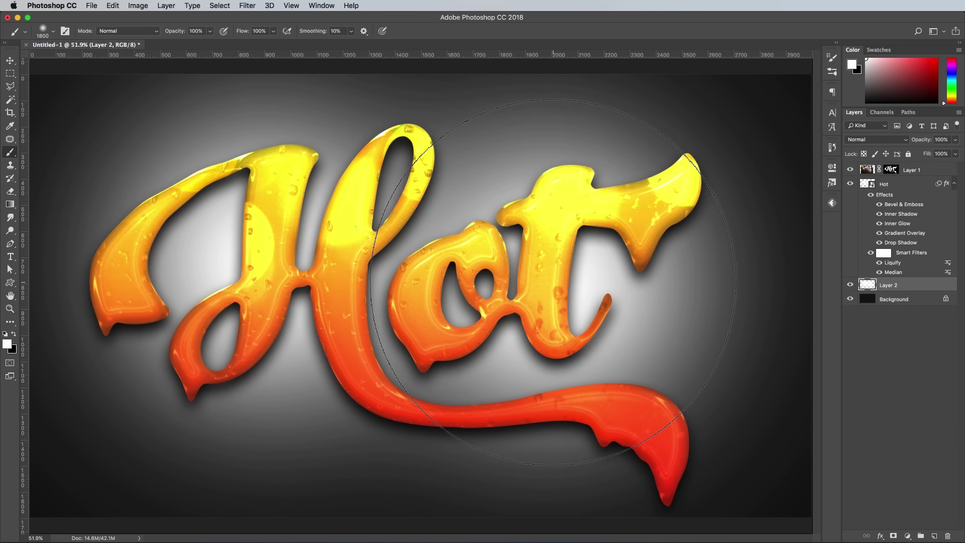
Step: Lower the glow layer's opacity to 3%
left_click(955, 139)
left_click_drag(956, 151, 910, 154)
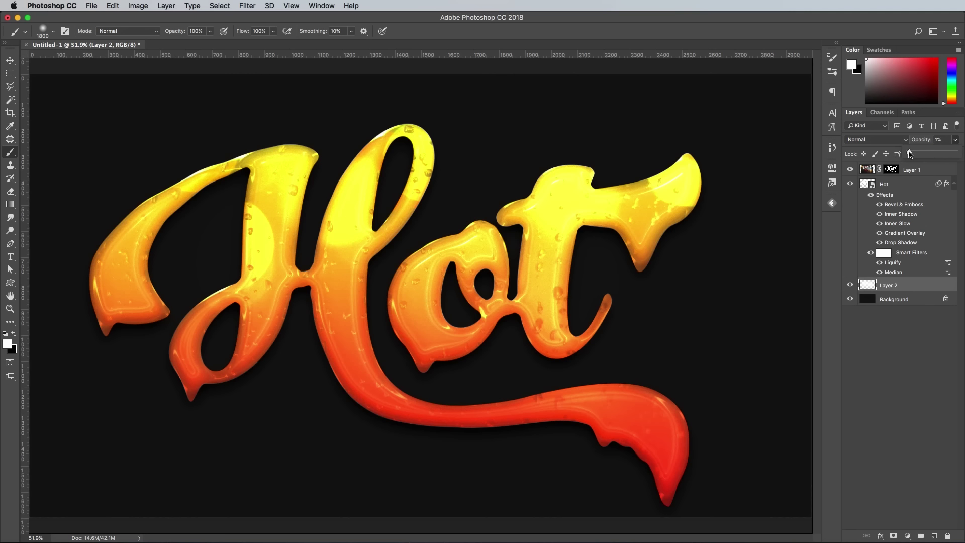
left_click(938, 139)
type("3")
key("Return")
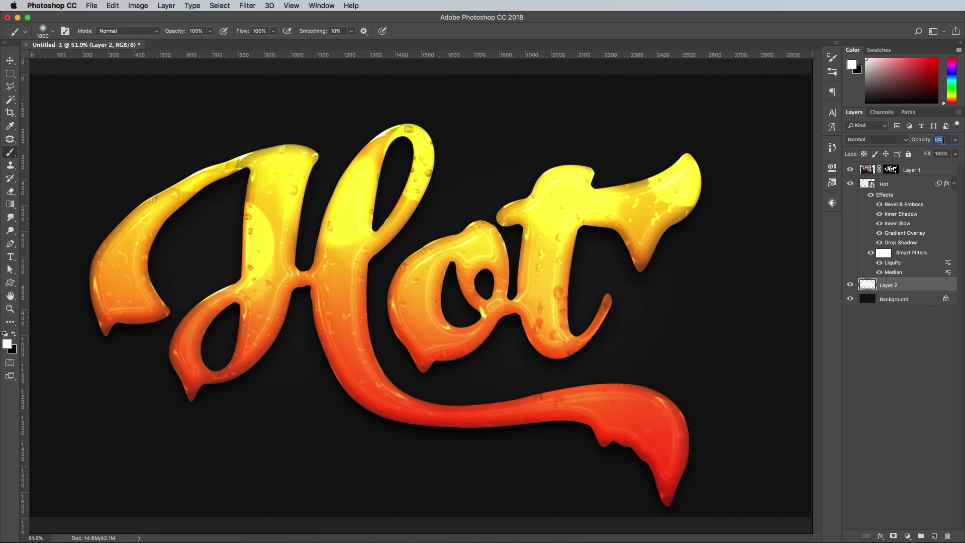